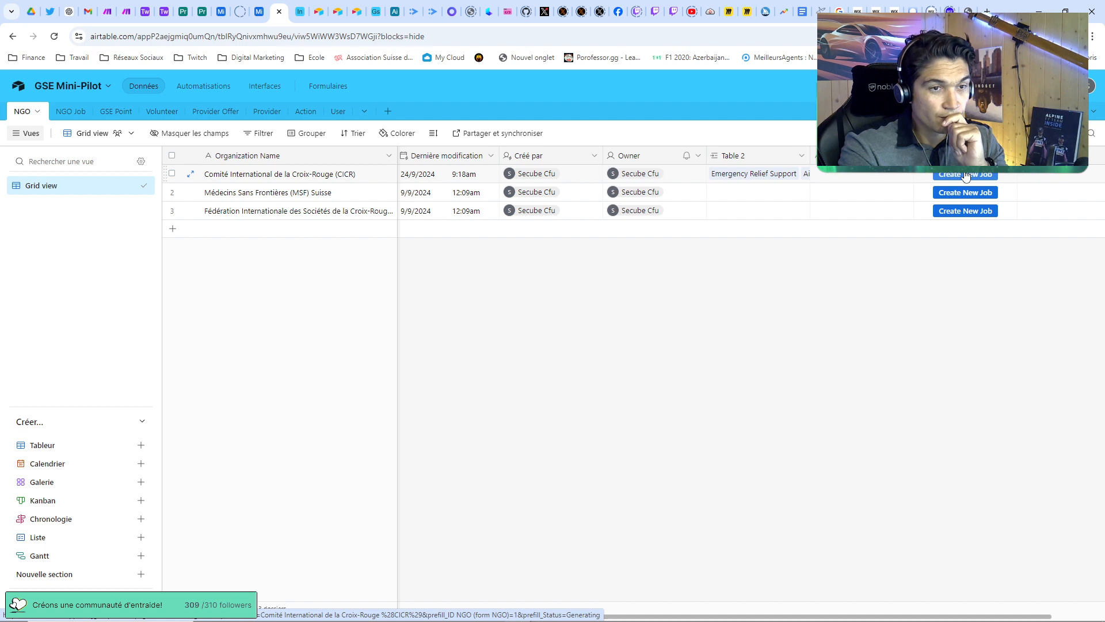
Open the new job form for Comité International de la Croix-Rouge (CICR), review its fields, and return to the base.
{"action": "left_click", "coordinate": [966, 176]}
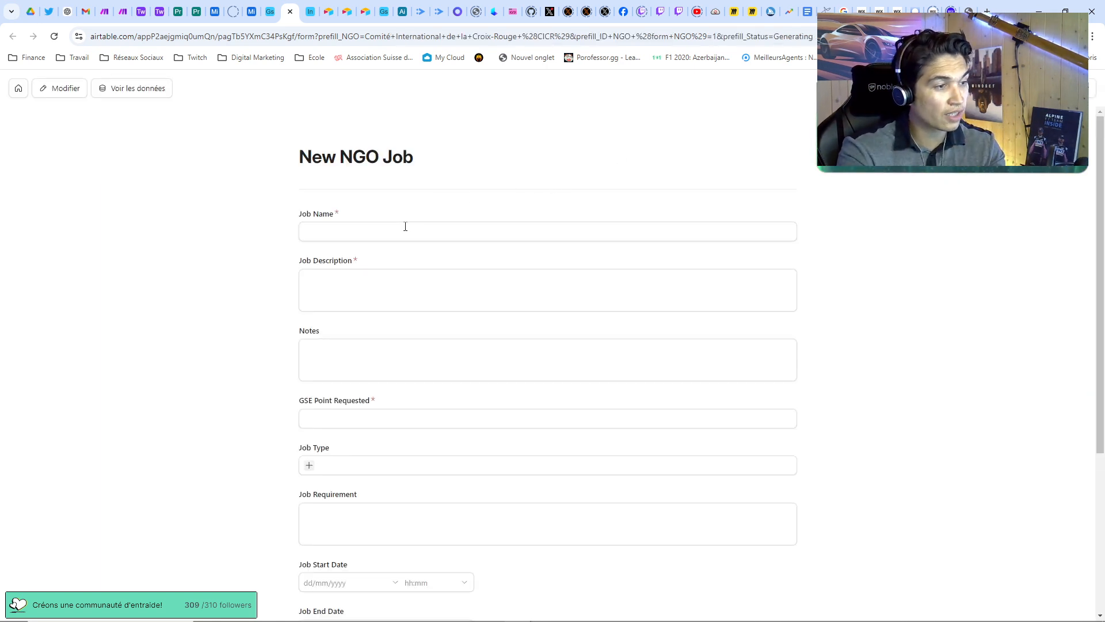
{"action": "scroll", "coordinate": [411, 265], "scroll_direction": "down", "scroll_amount": 1}
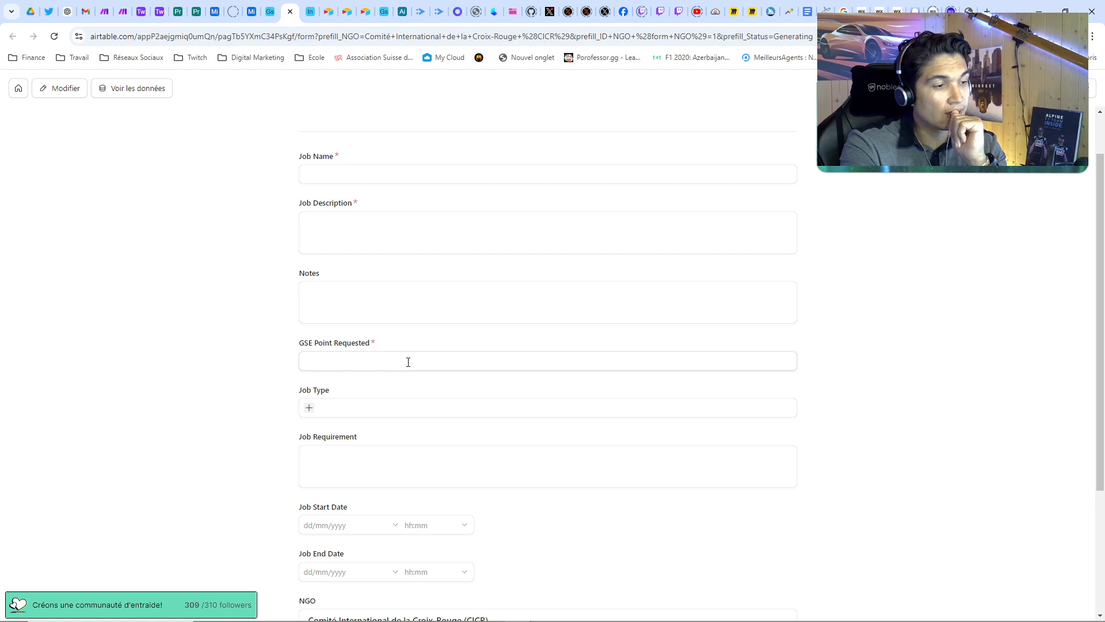
{"action": "left_click", "coordinate": [273, 11]}
Look through the NGO Job, GSE Point, Volunteer, Provider Offer and Provider tables.
{"action": "left_click", "coordinate": [65, 111]}
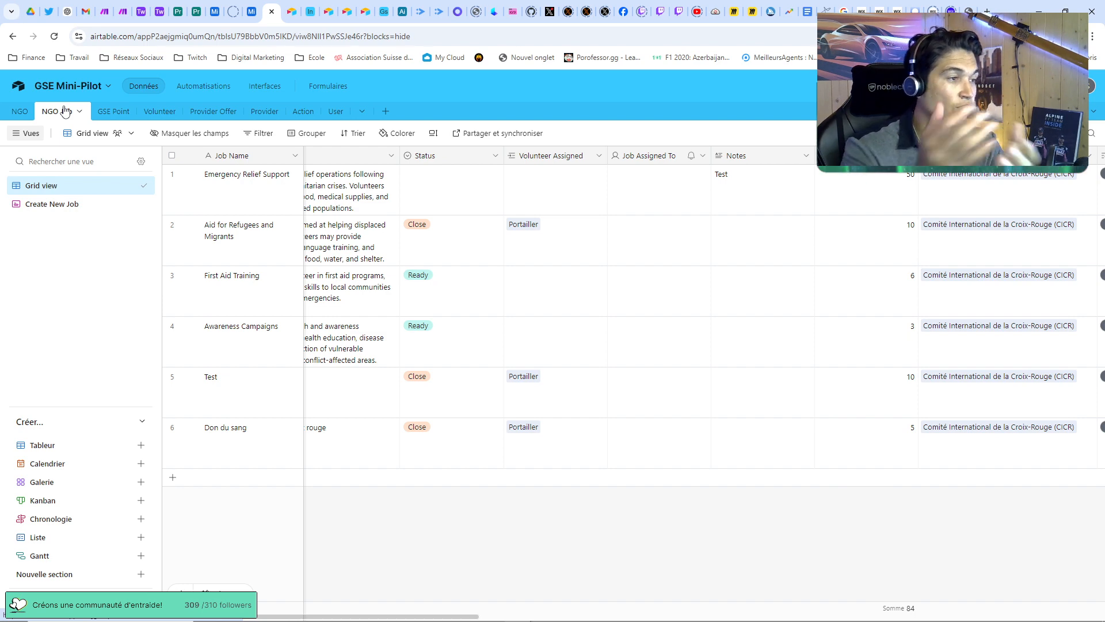
{"action": "left_click", "coordinate": [114, 110]}
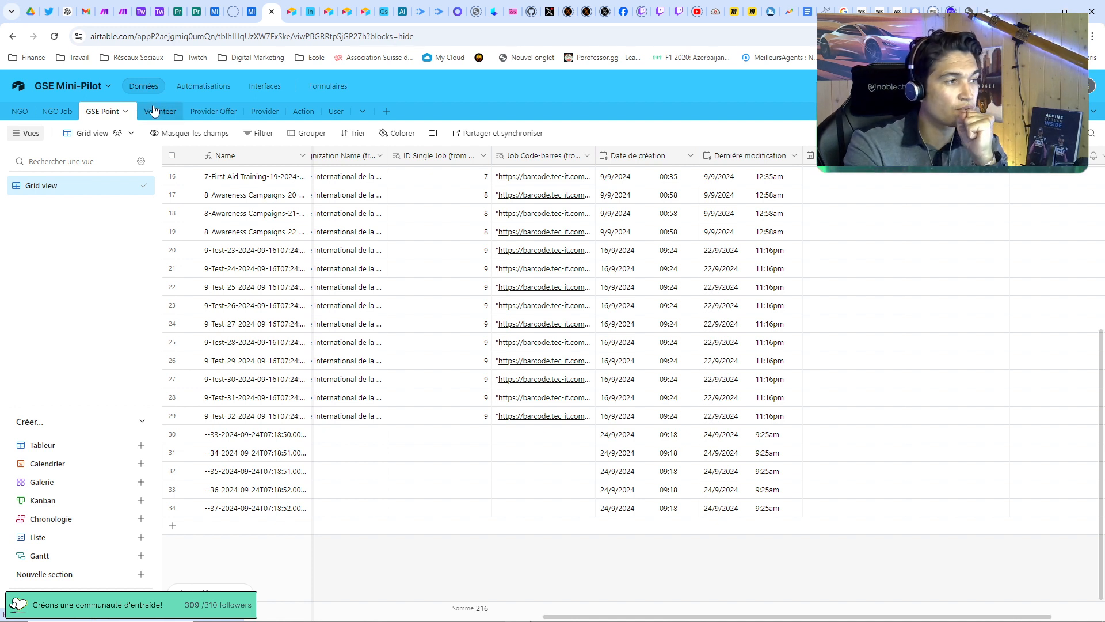
{"action": "left_click", "coordinate": [156, 109]}
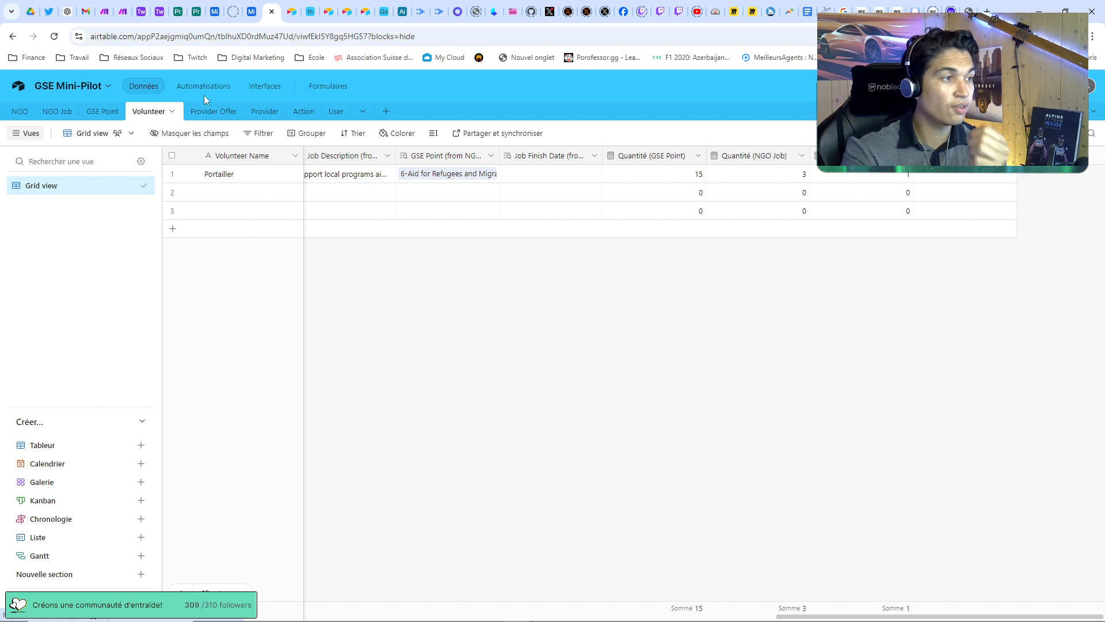
{"action": "left_click", "coordinate": [211, 114]}
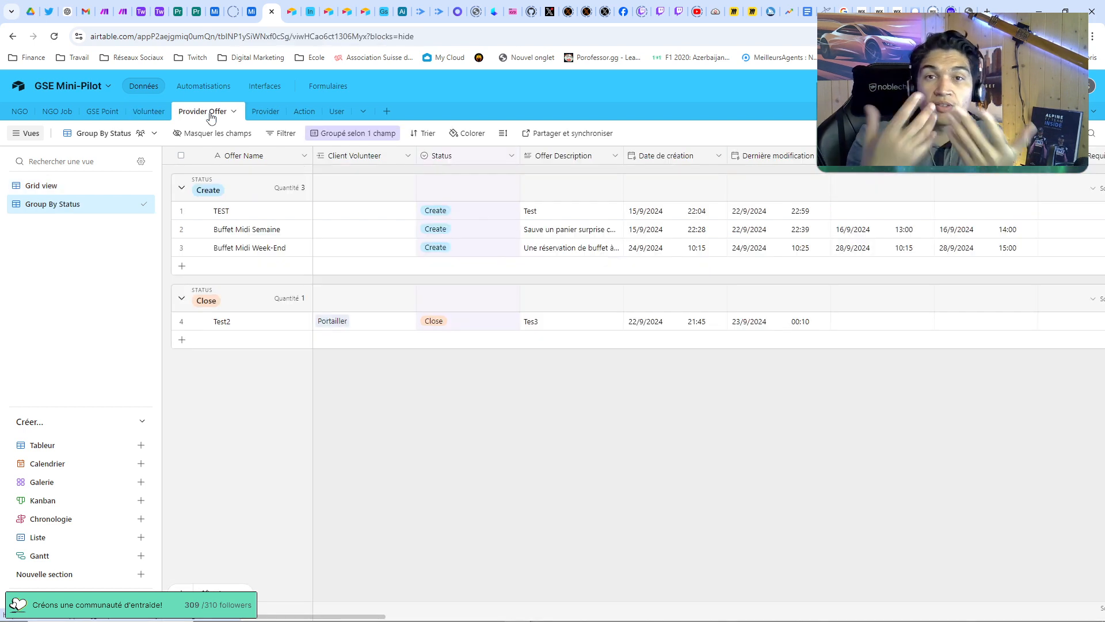
{"action": "left_click", "coordinate": [273, 115]}
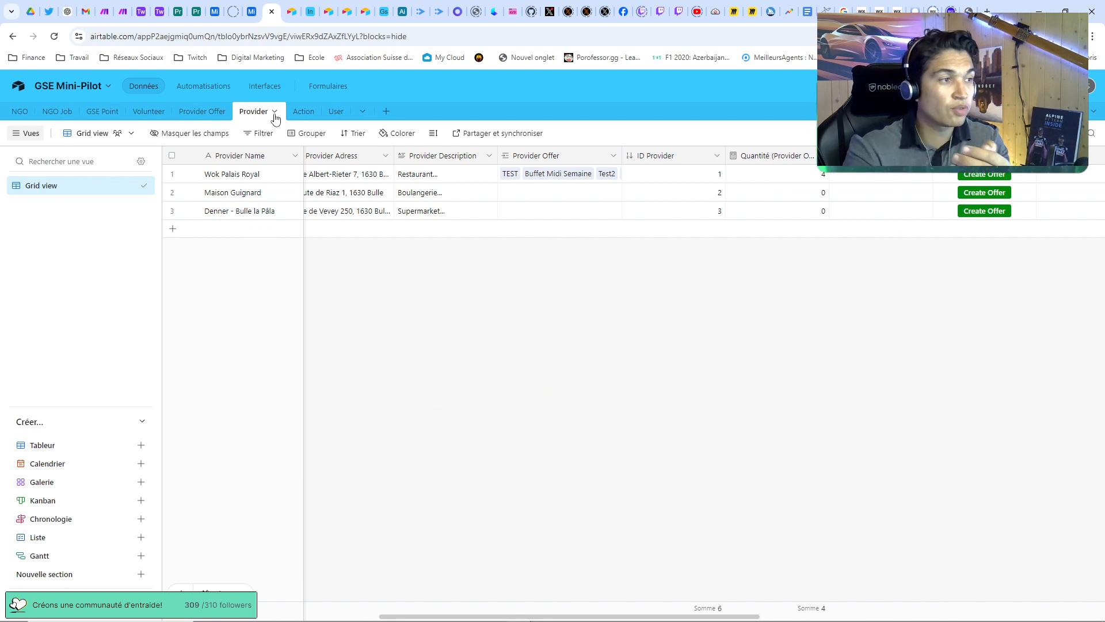
Review the Provider Offer, Action and User tables, ending on the Provider table.
{"action": "left_click", "coordinate": [204, 113]}
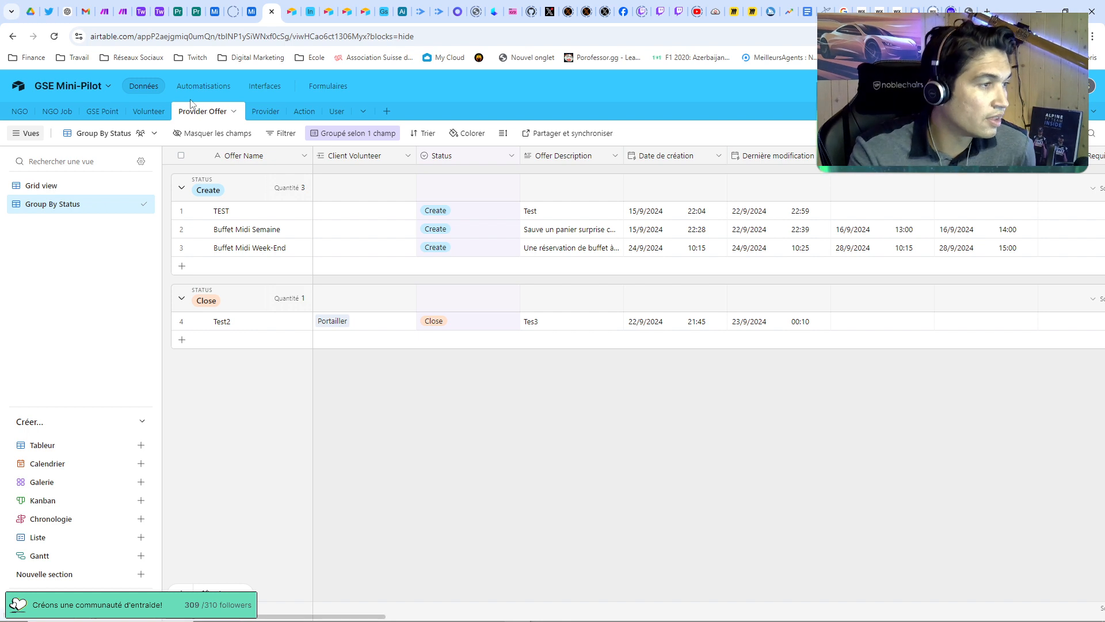
{"action": "left_click", "coordinate": [304, 113]}
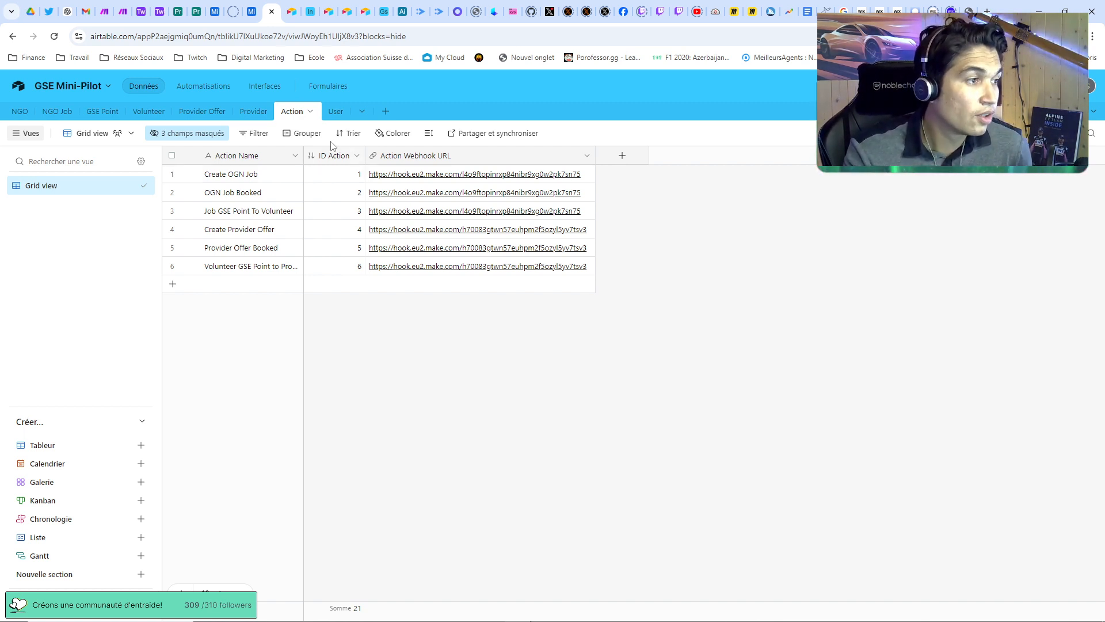
{"action": "left_click", "coordinate": [330, 112]}
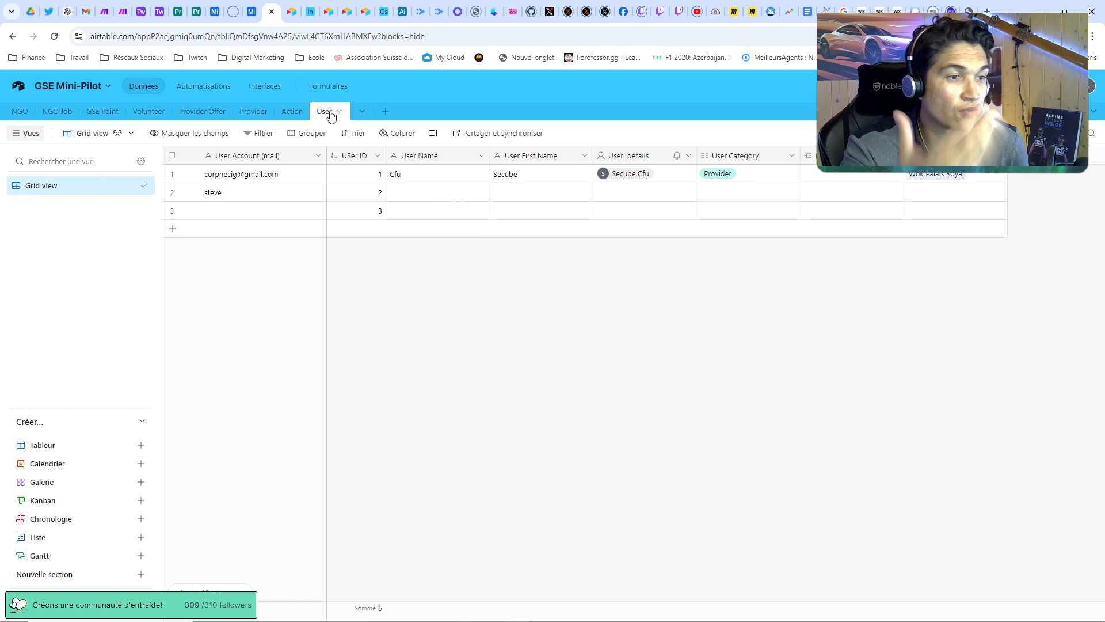
{"action": "left_click", "coordinate": [203, 113]}
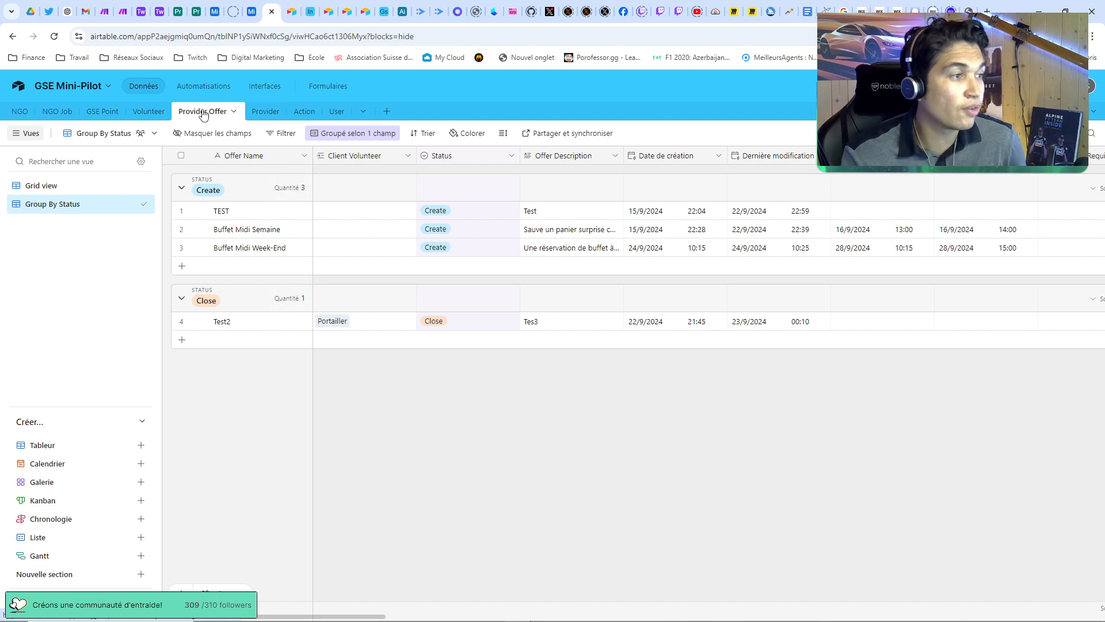
{"action": "left_click", "coordinate": [251, 114]}
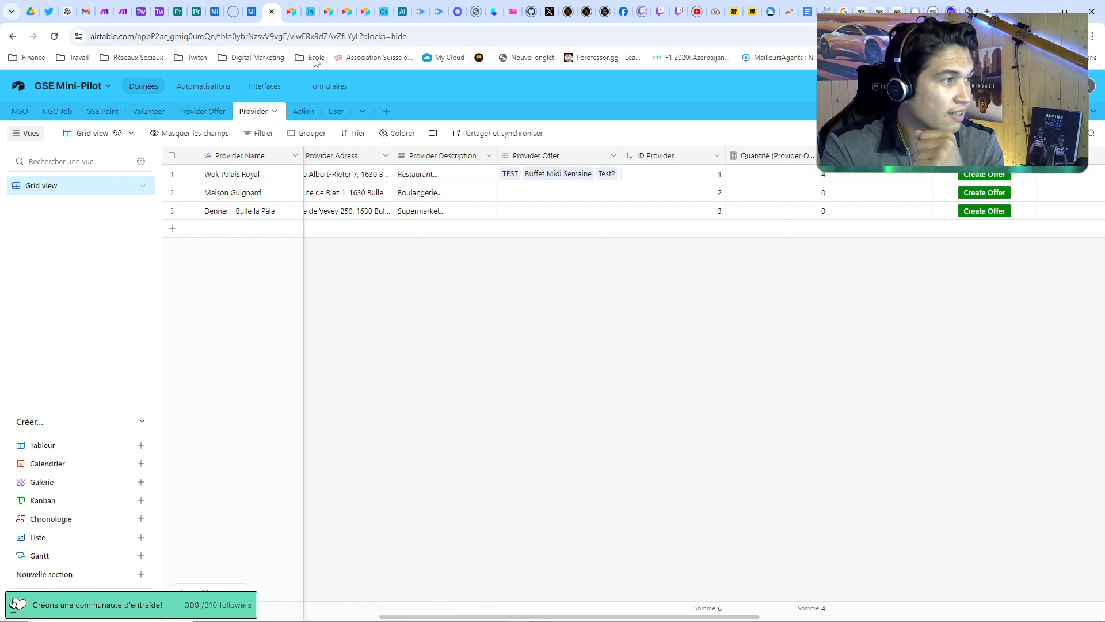
Switch to Make to examine the GSE - Provider Action scenario, and return to the Airtable base.
{"action": "left_click", "coordinate": [124, 14]}
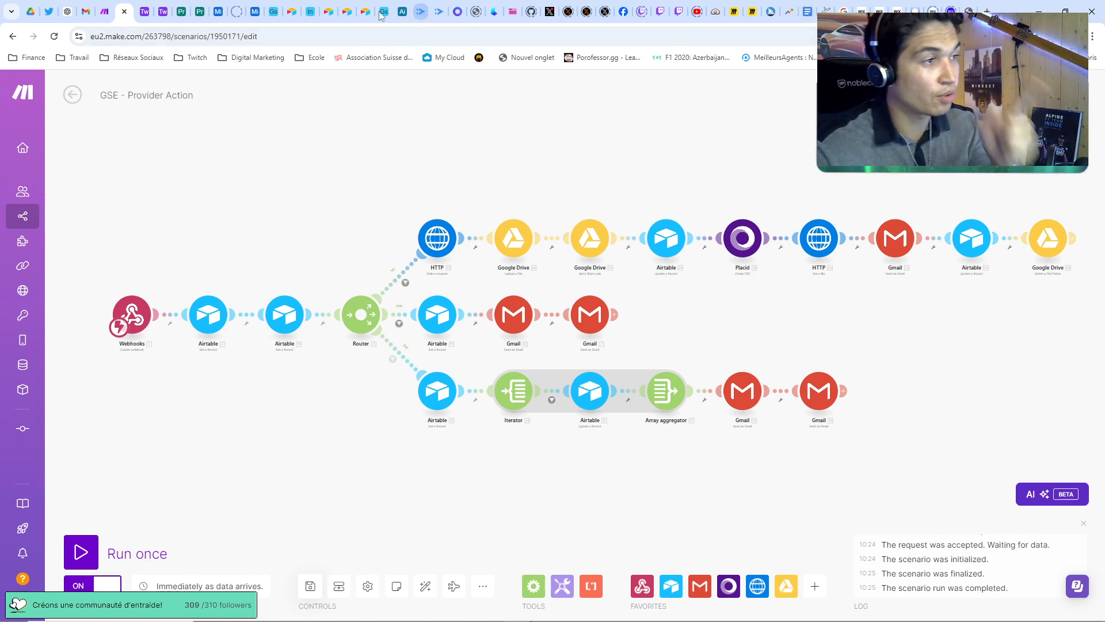
{"action": "left_click", "coordinate": [274, 12]}
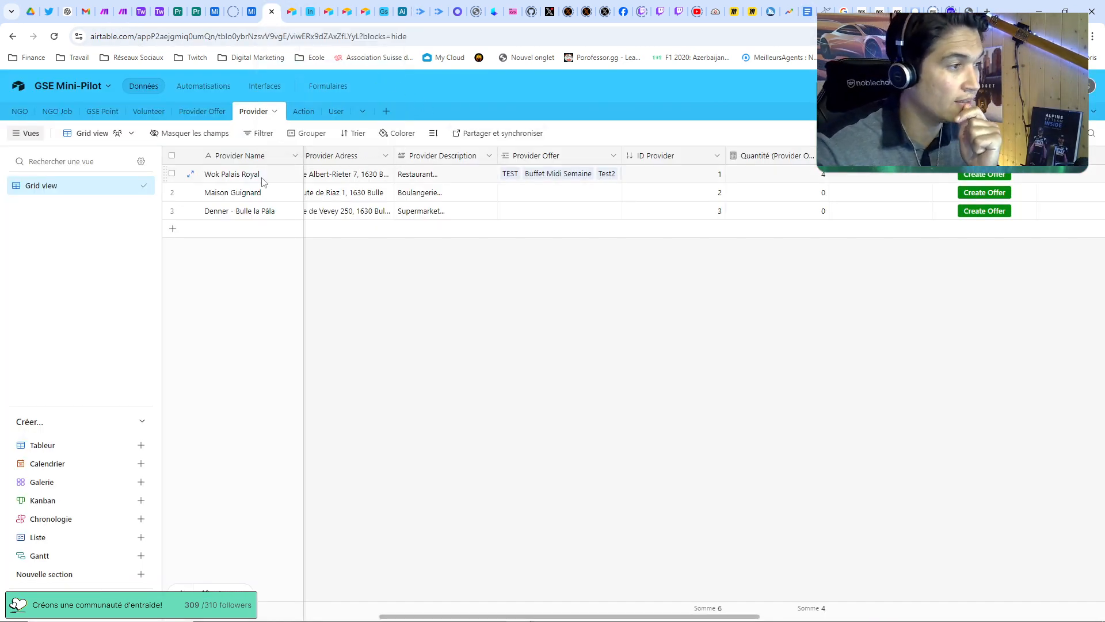
Expand the TEST record in the Provider Offer table, examine its offer and provider fields, and close it.
{"action": "left_click", "coordinate": [196, 112]}
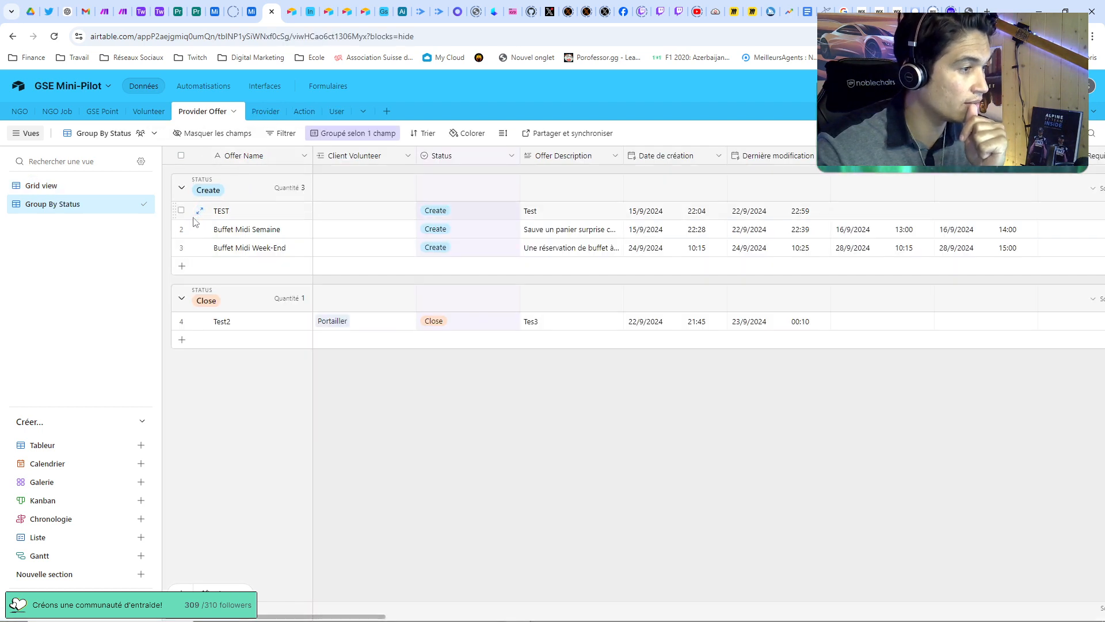
{"action": "left_click", "coordinate": [200, 210]}
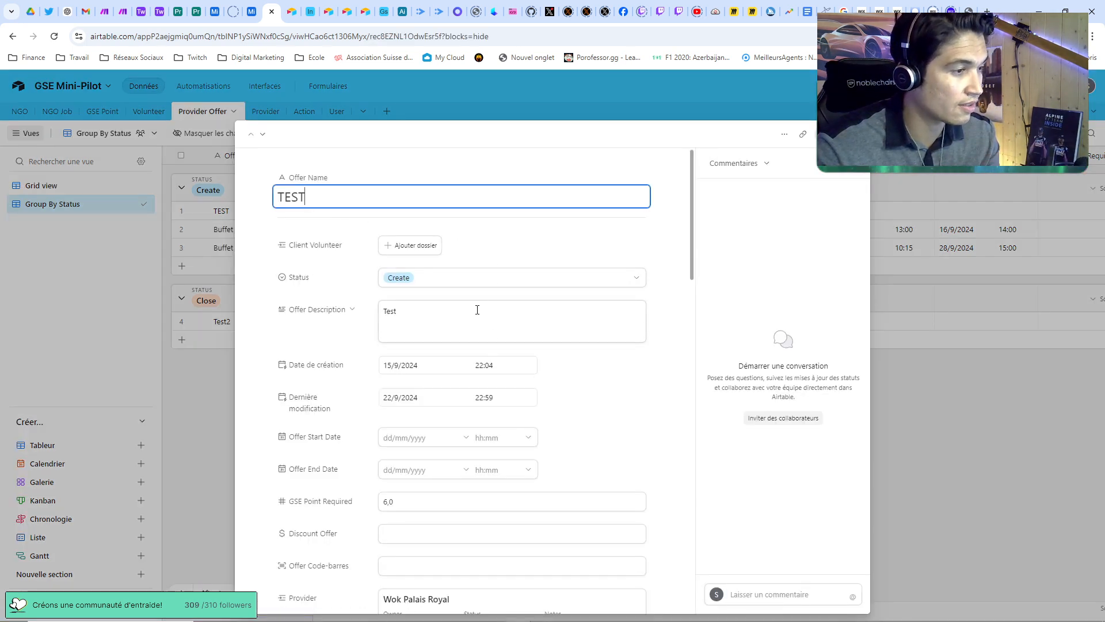
{"action": "scroll", "coordinate": [505, 343], "scroll_direction": "down", "scroll_amount": 2}
{"action": "scroll", "coordinate": [505, 343], "scroll_direction": "down", "scroll_amount": 4}
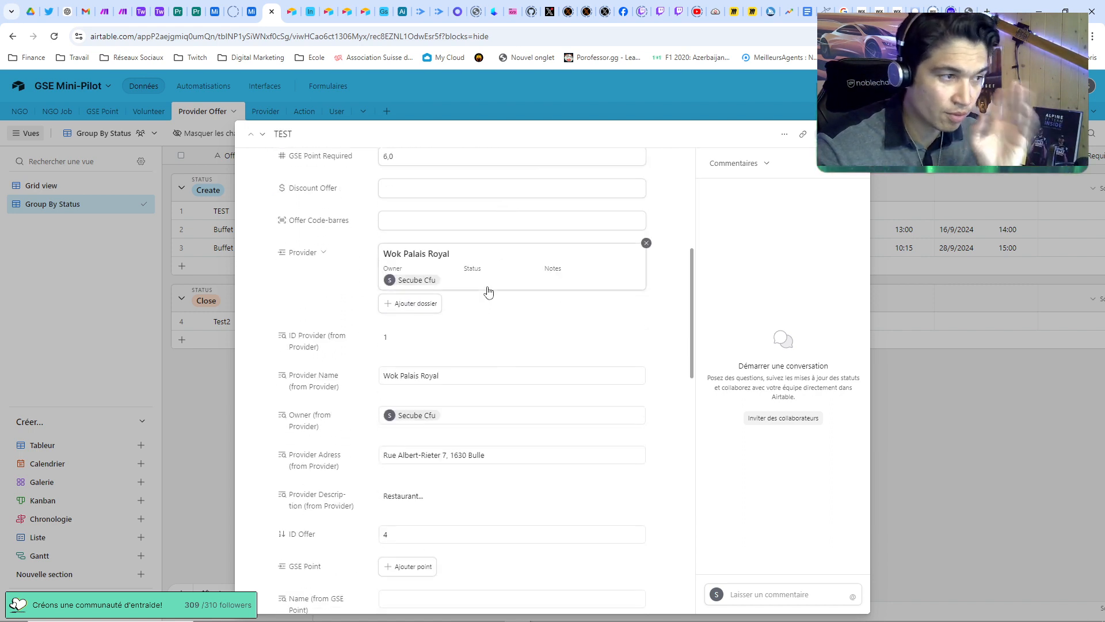
{"action": "scroll", "coordinate": [488, 292], "scroll_direction": "down", "scroll_amount": 1}
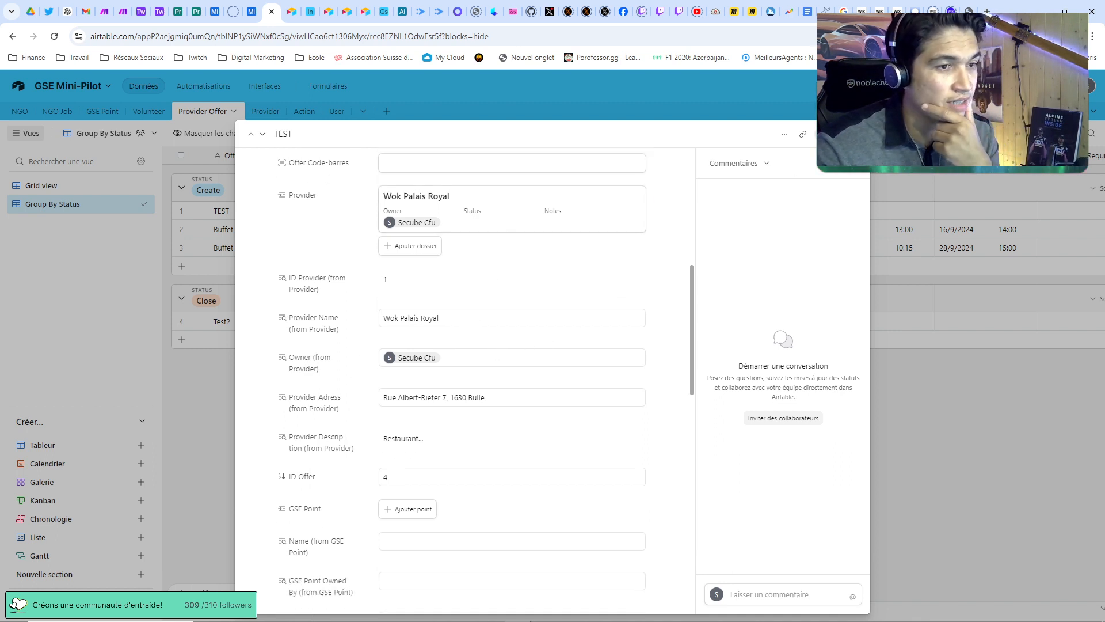
{"action": "key", "text": "Escape"}
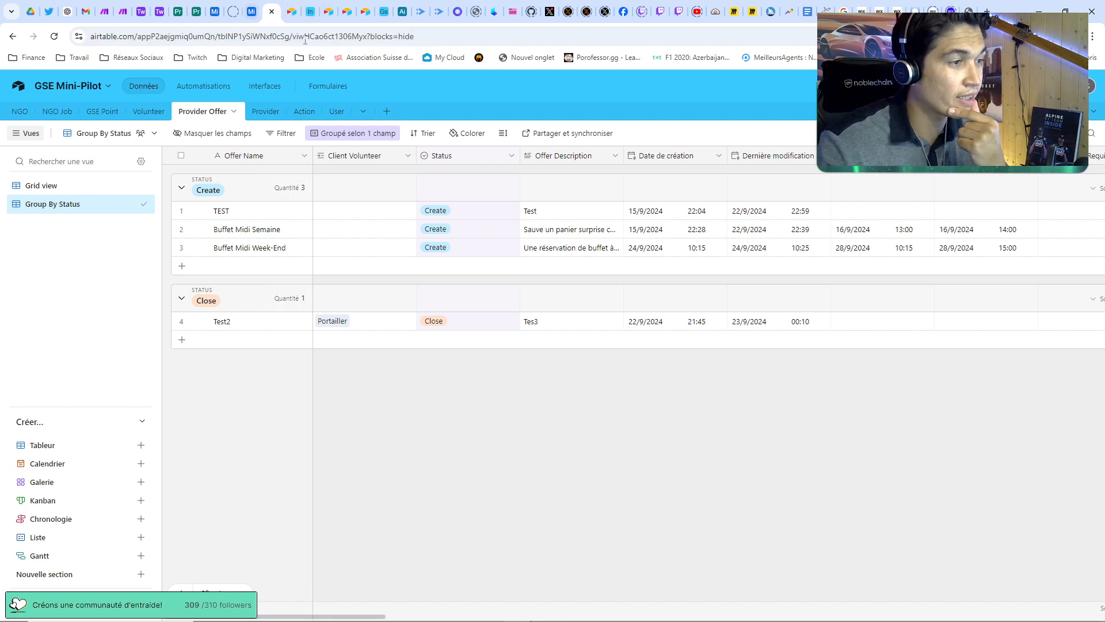
Open the new offer form for provider Denner - Bulle la Pâla and name the offer "Panier Surprise".
{"action": "left_click", "coordinate": [266, 111]}
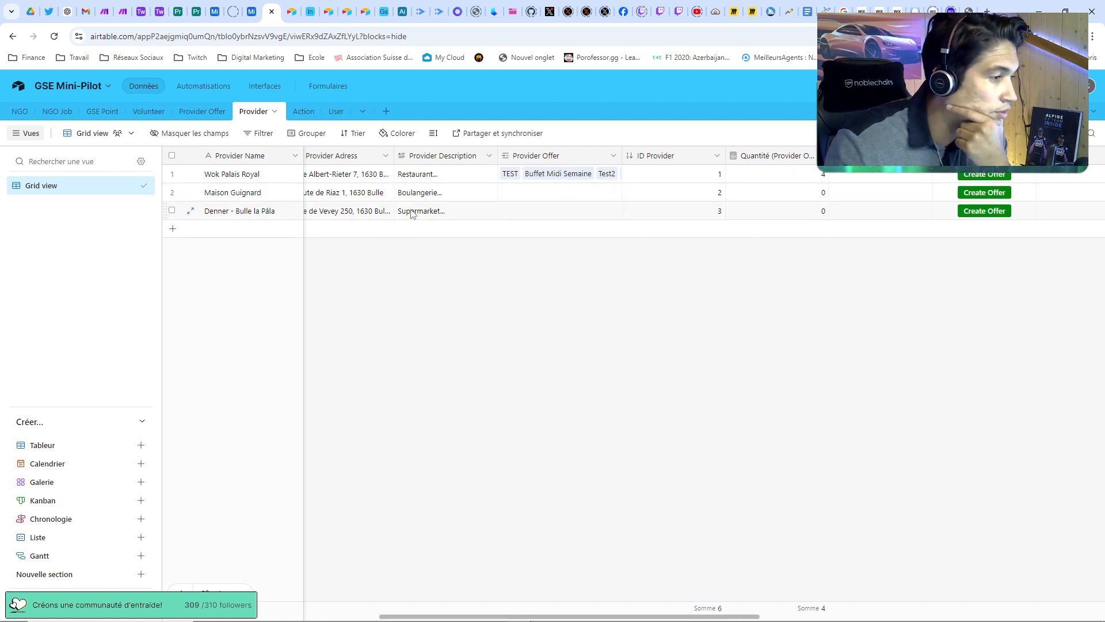
{"action": "left_click", "coordinate": [973, 211]}
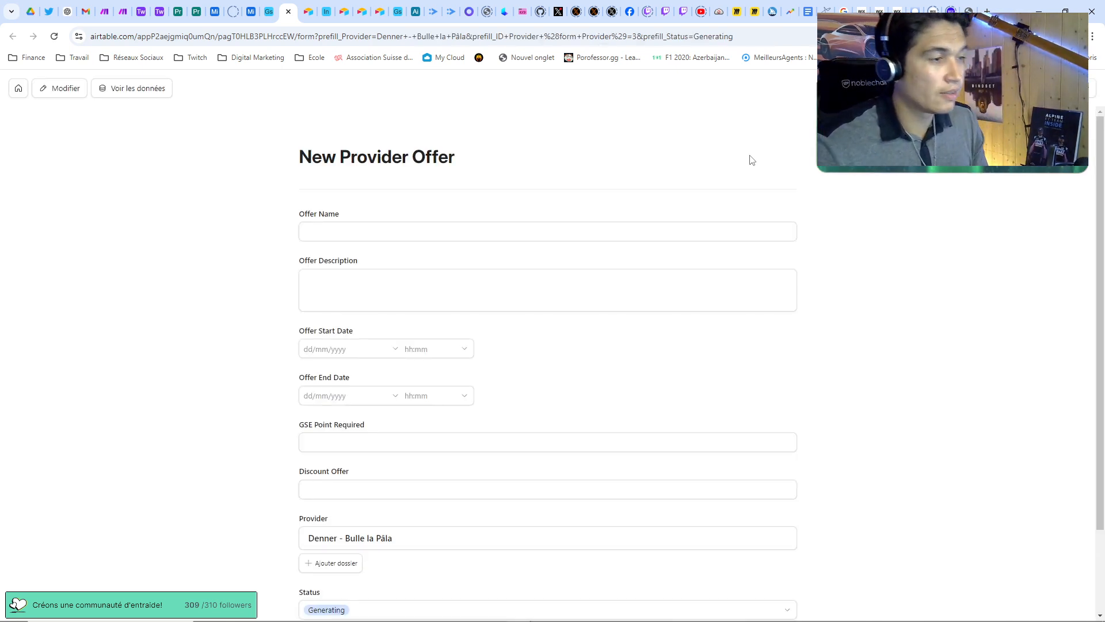
{"action": "left_click", "coordinate": [504, 232]}
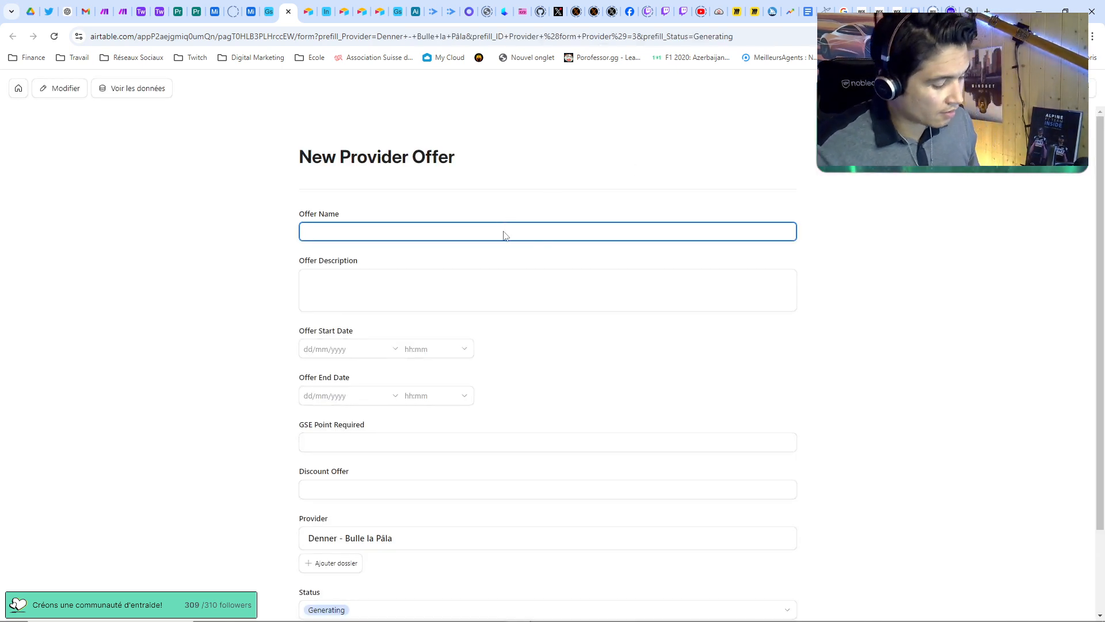
{"action": "type", "text": "Panier"}
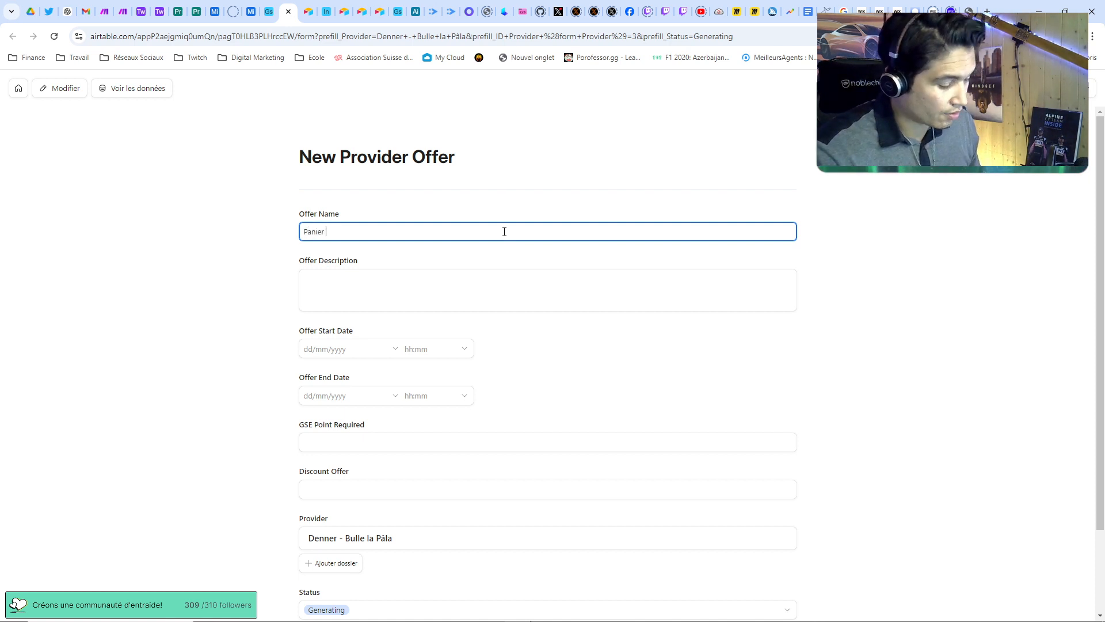
{"action": "key", "text": "BackSpace"}
{"action": "key", "text": "BackSpace"}
{"action": "key", "text": "BackSpace"}
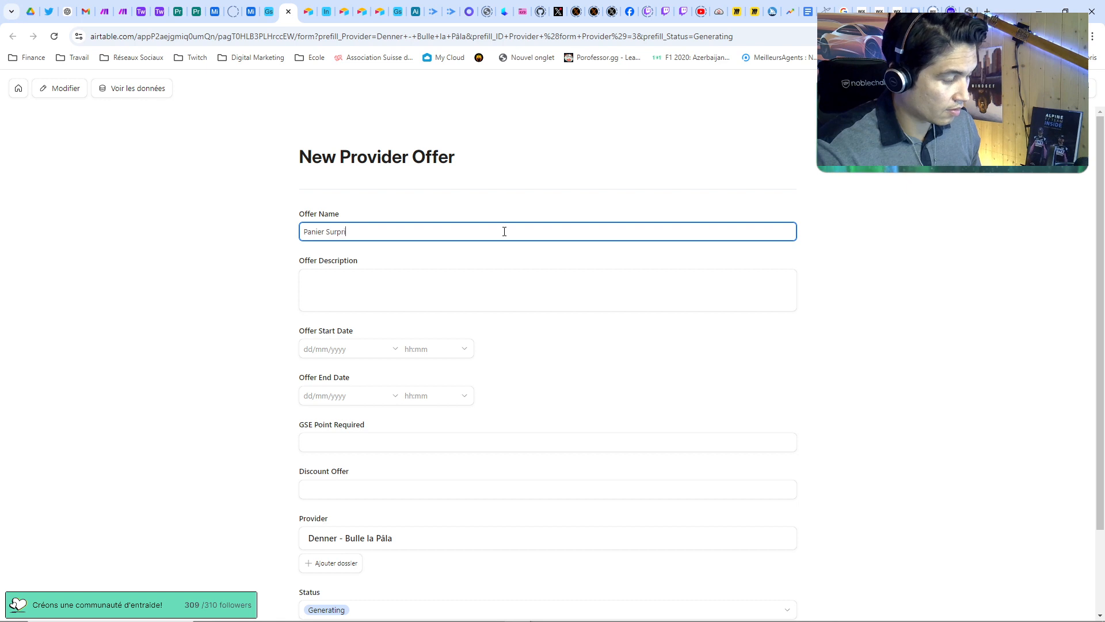
Enter the offer description "Un panier surprise avec diverse article du magasin".
{"action": "key", "text": "Tab"}
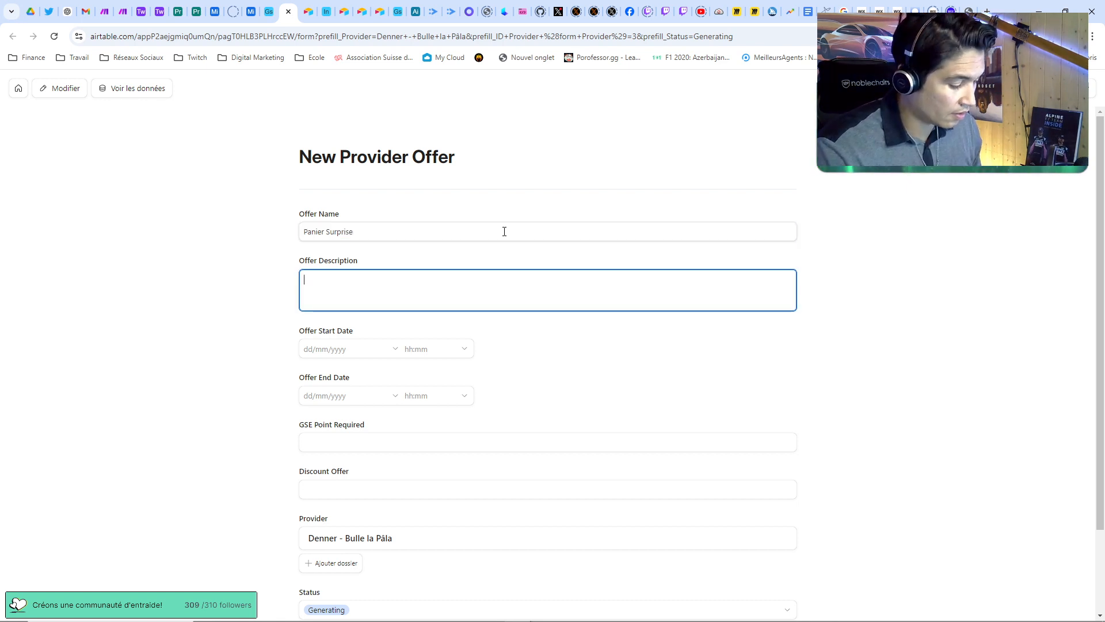
{"action": "type", "text": "Un panier "}
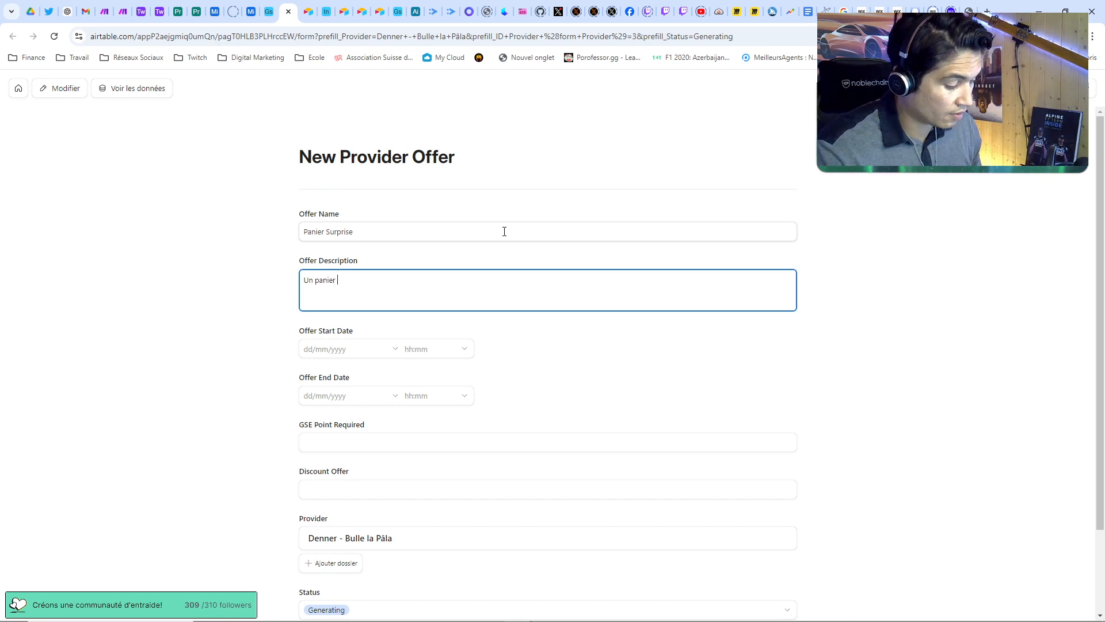
{"action": "type", "text": "surprise avec diverse article du magas"}
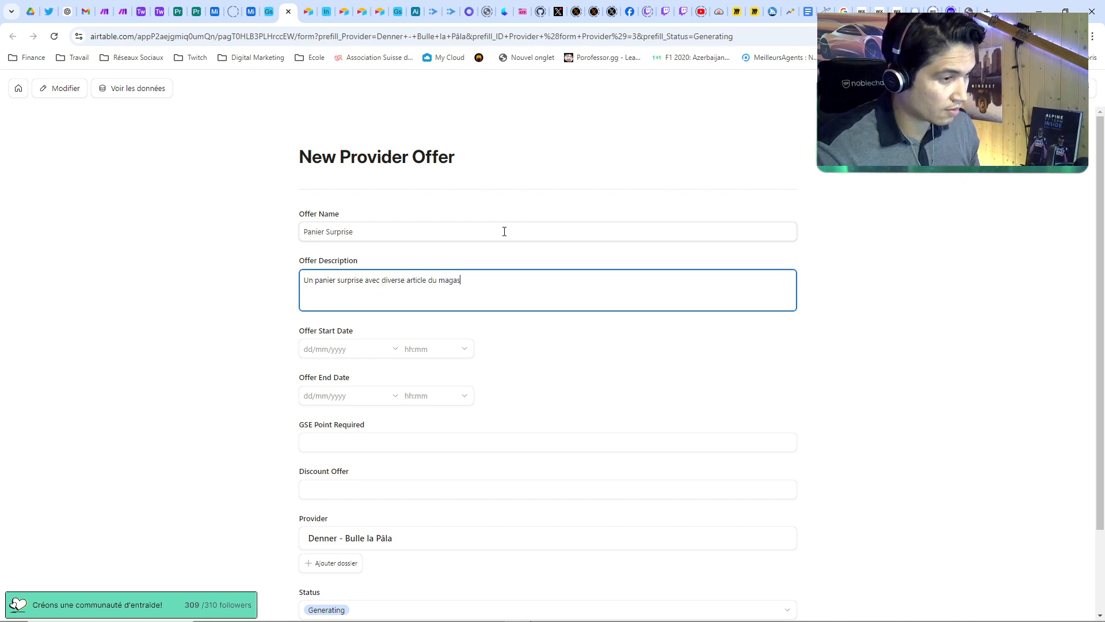
{"action": "type", "text": "in"}
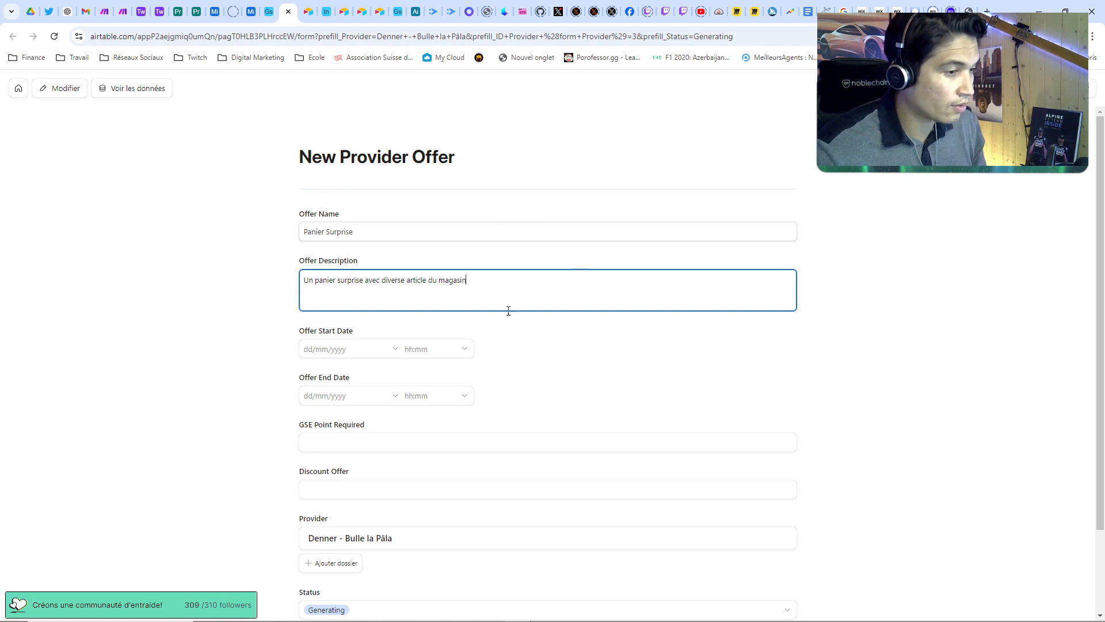
Set the offer's start date to 25/9/2024 and its end to 25/9/2024 at 14:30.
{"action": "left_click", "coordinate": [374, 349]}
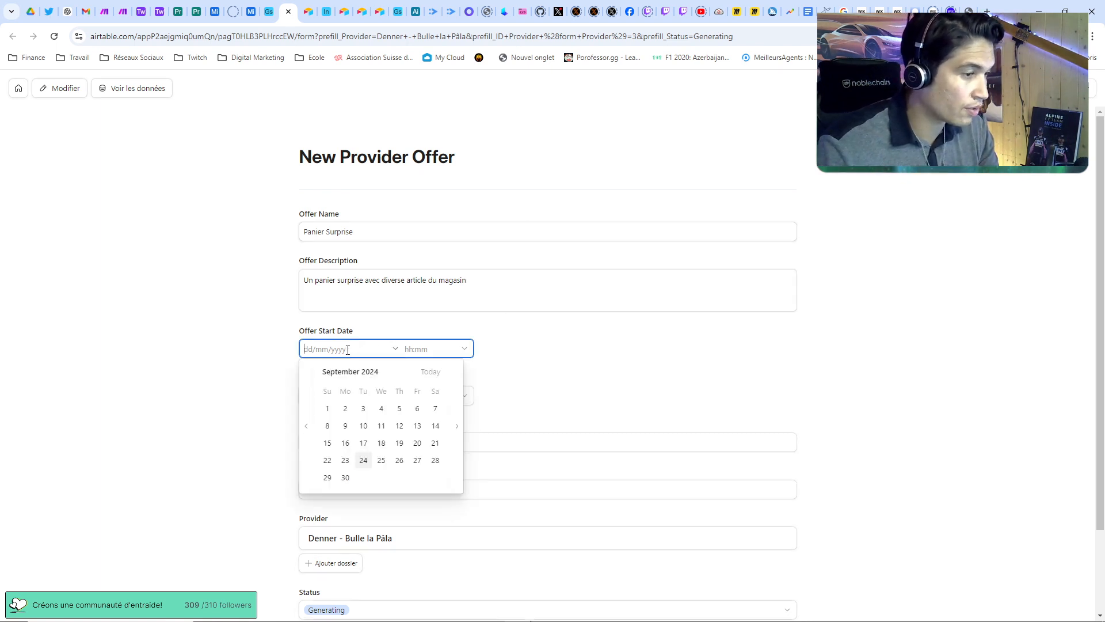
{"action": "left_click", "coordinate": [381, 460]}
{"action": "left_click", "coordinate": [364, 396]}
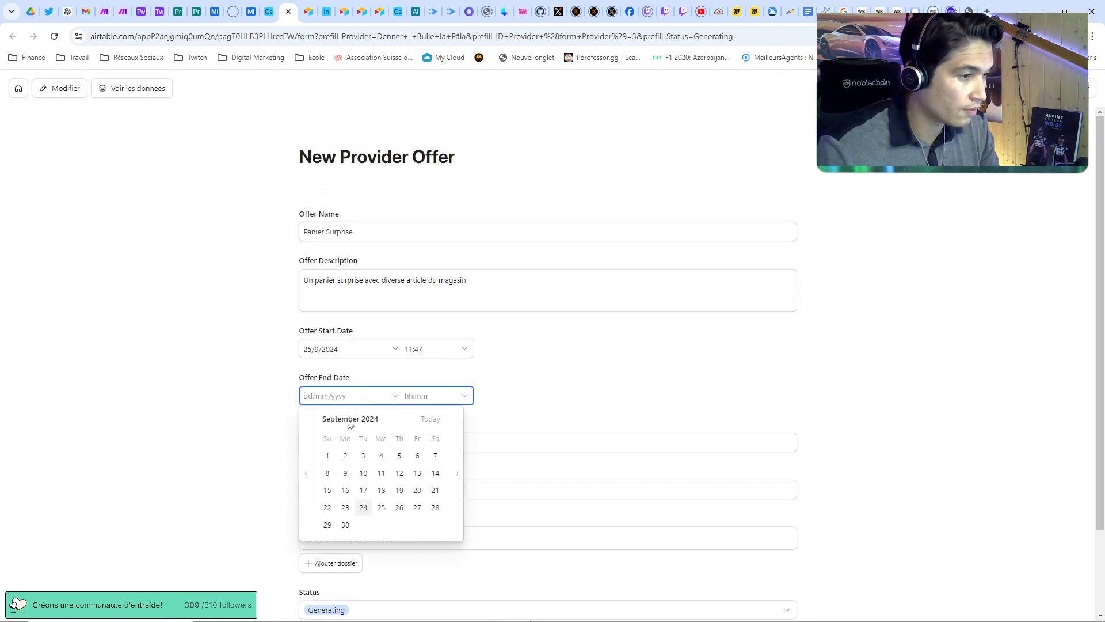
{"action": "left_click", "coordinate": [381, 507]}
{"action": "left_click", "coordinate": [463, 396]}
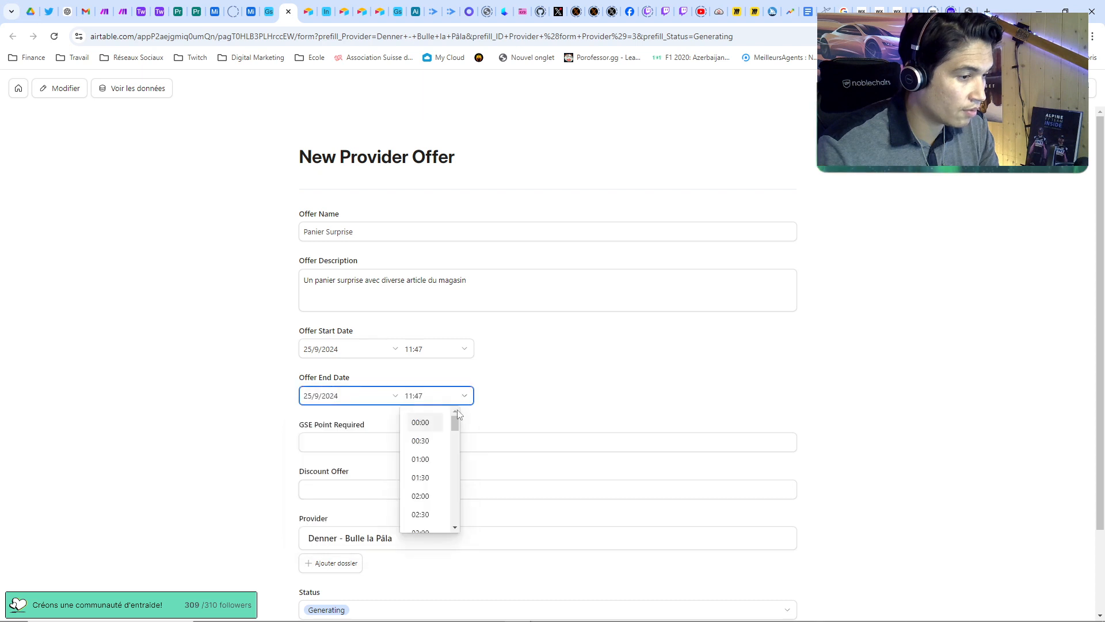
{"action": "scroll", "coordinate": [429, 477], "scroll_direction": "down", "scroll_amount": 6}
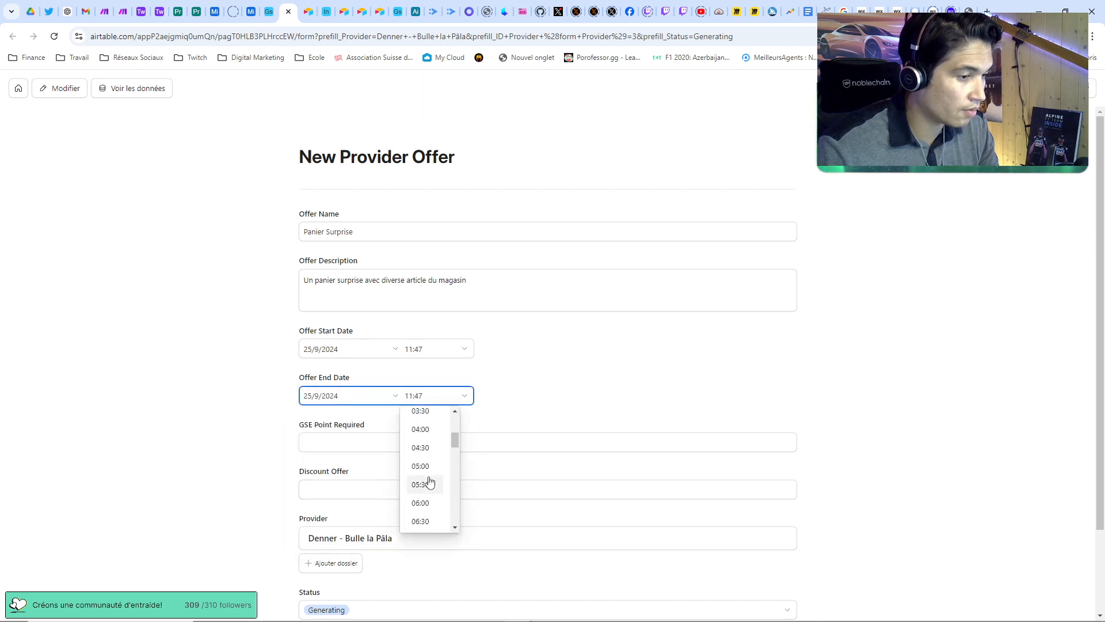
{"action": "scroll", "coordinate": [428, 490], "scroll_direction": "down", "scroll_amount": 2}
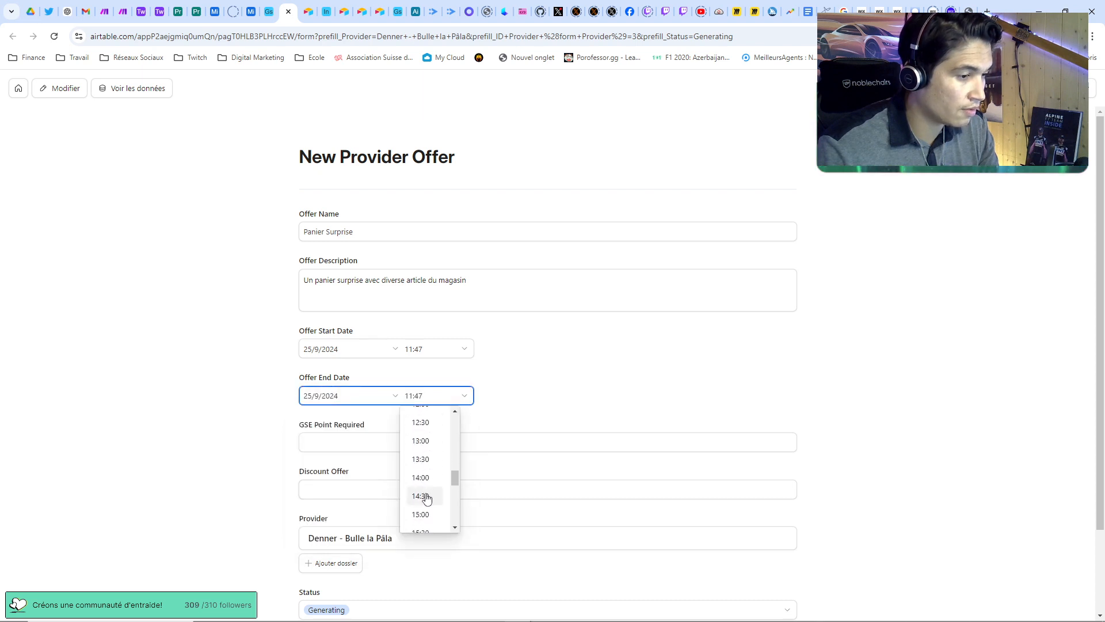
{"action": "left_click", "coordinate": [427, 497]}
Set the GSE Point Required to 15 and check the rest of the form.
{"action": "left_click", "coordinate": [462, 447]}
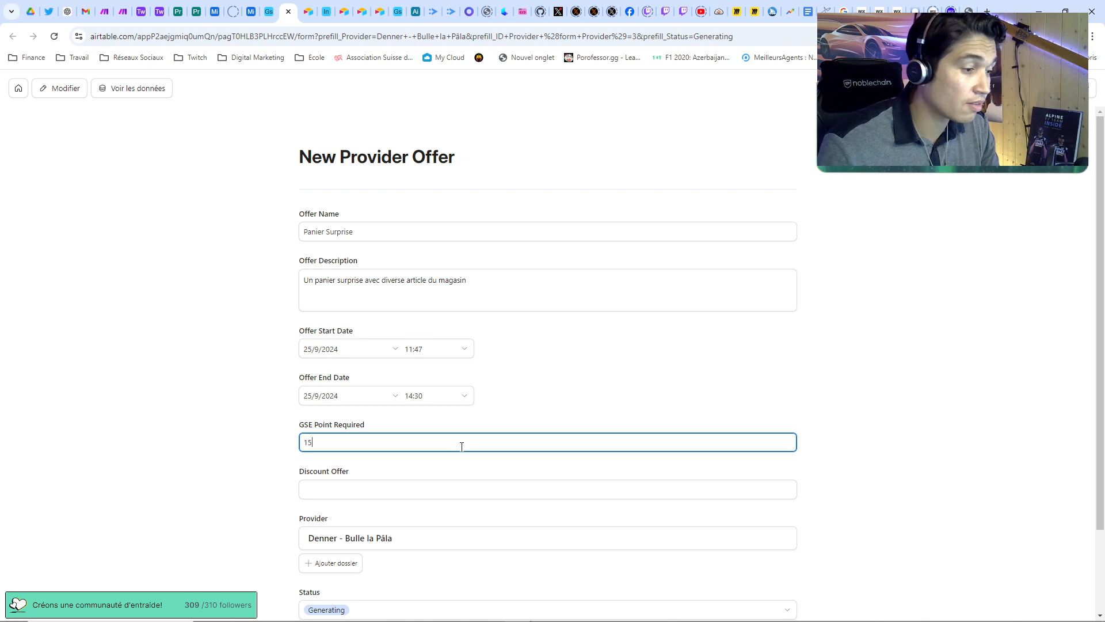
{"action": "left_click", "coordinate": [846, 426]}
{"action": "scroll", "coordinate": [757, 461], "scroll_direction": "down", "scroll_amount": 2}
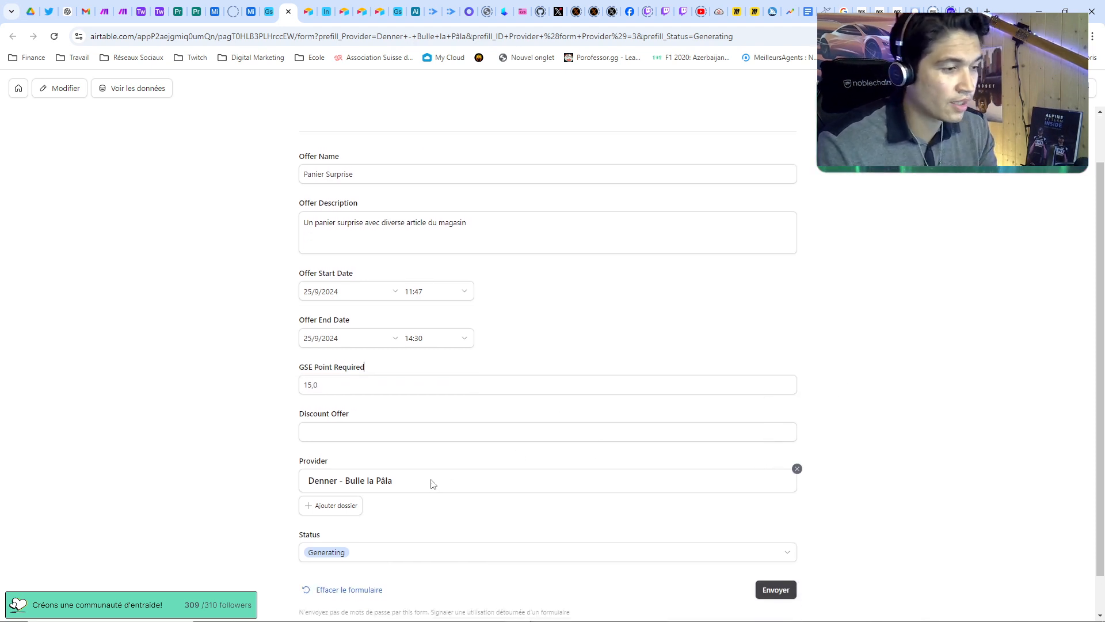
Submit the completed Panier Surprise offer form and check the run of the GSE - Provider Action scenario in Make.
{"action": "scroll", "coordinate": [432, 484], "scroll_direction": "up", "scroll_amount": 2}
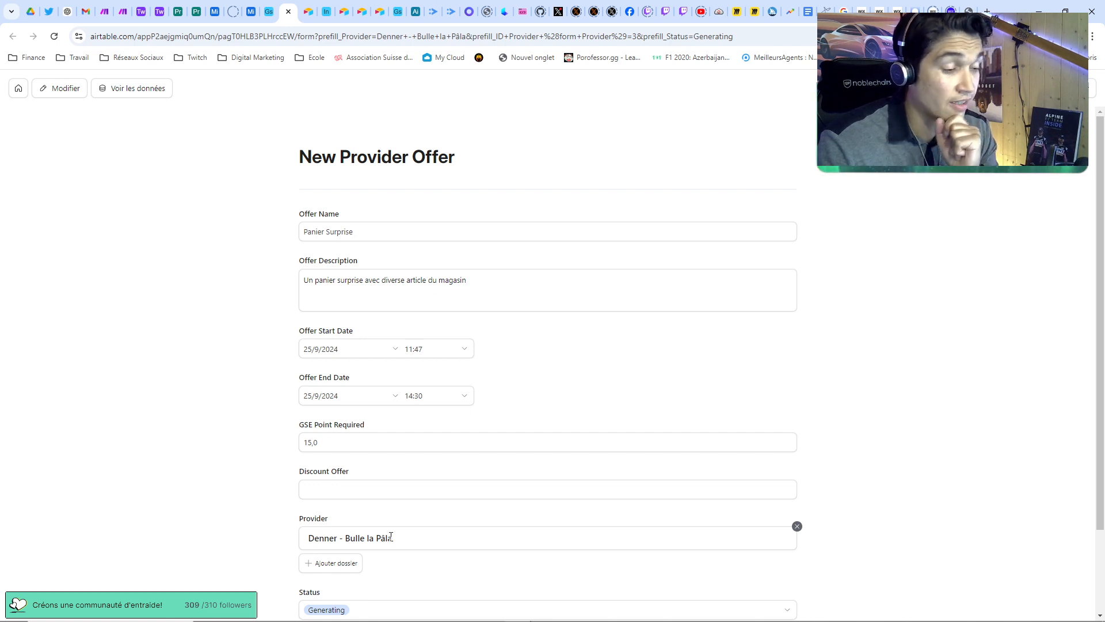
{"action": "scroll", "coordinate": [393, 535], "scroll_direction": "down", "scroll_amount": 1}
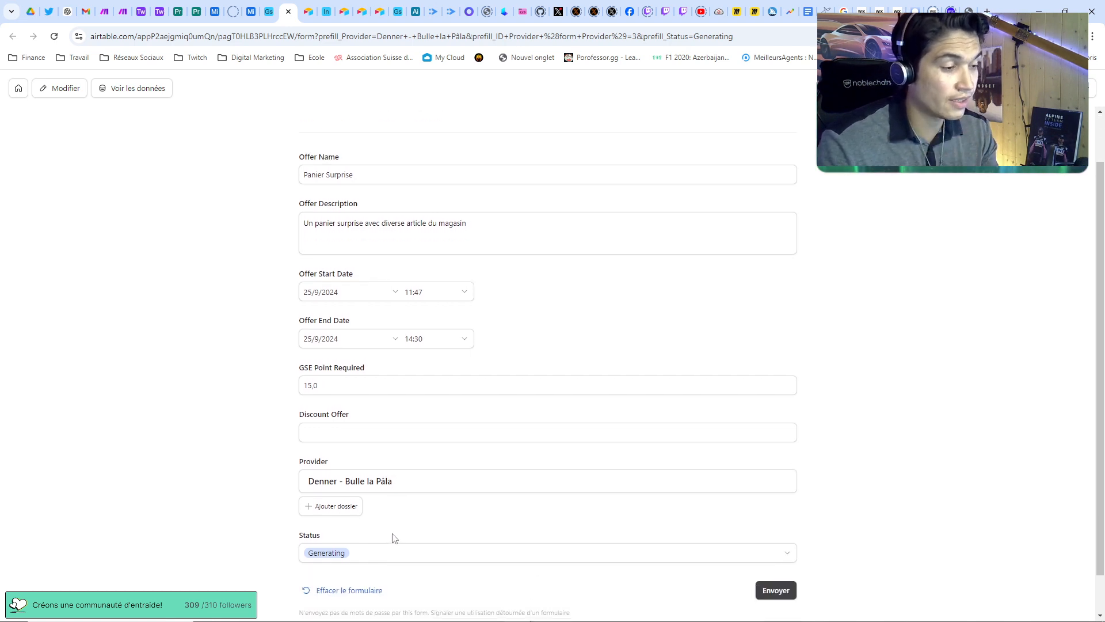
{"action": "scroll", "coordinate": [394, 538], "scroll_direction": "up", "scroll_amount": 1}
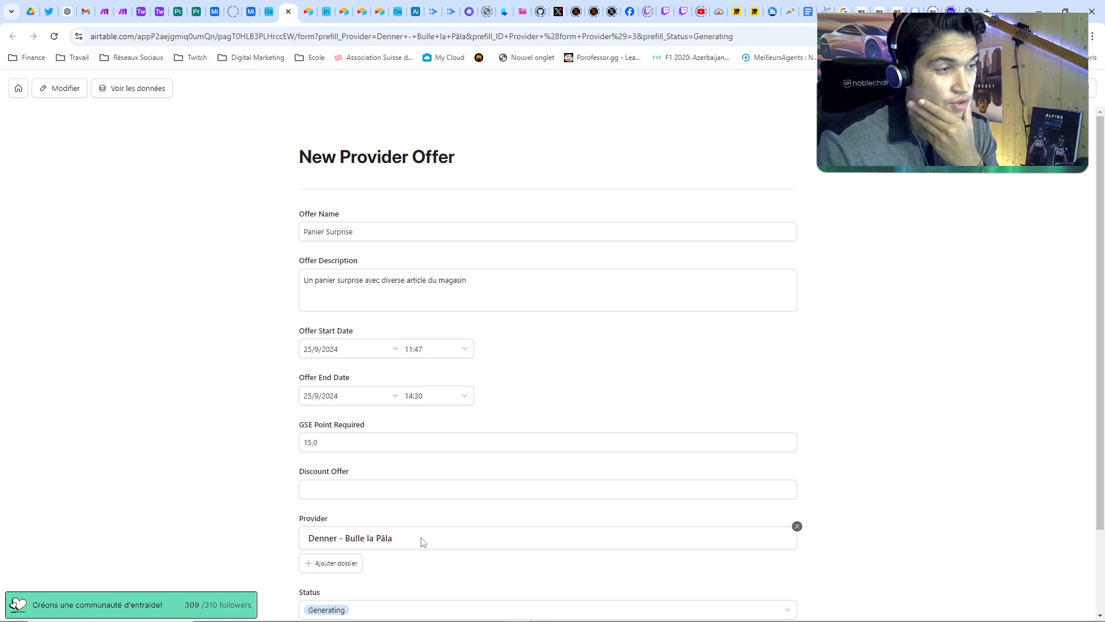
{"action": "scroll", "coordinate": [401, 535], "scroll_direction": "down", "scroll_amount": 1}
{"action": "left_click", "coordinate": [774, 590]}
{"action": "left_click", "coordinate": [123, 11]}
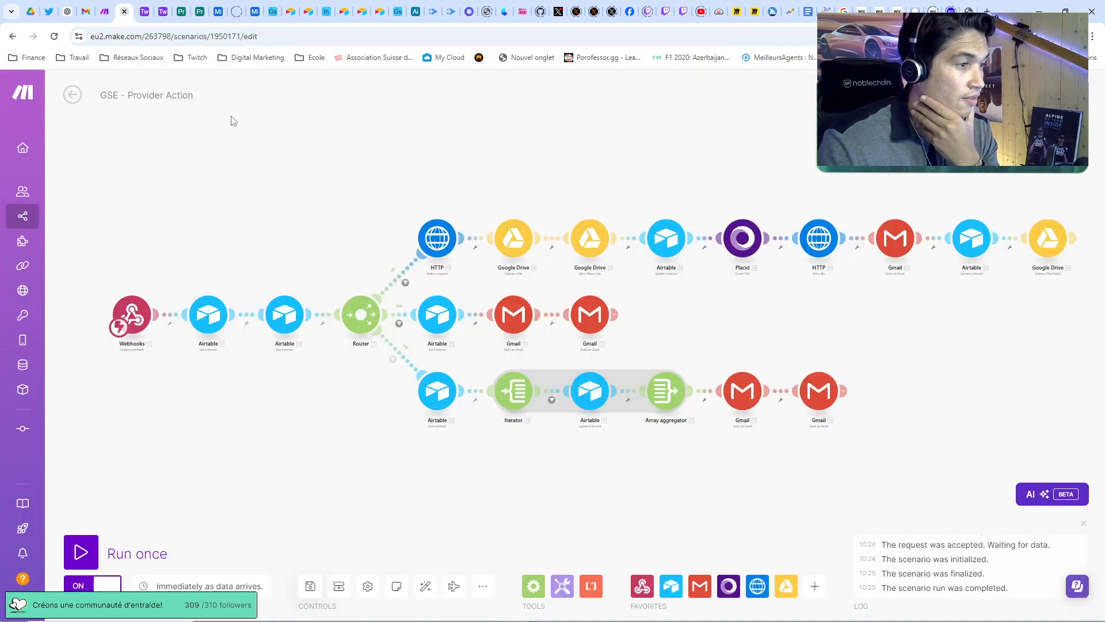
{"action": "left_click", "coordinate": [72, 95]}
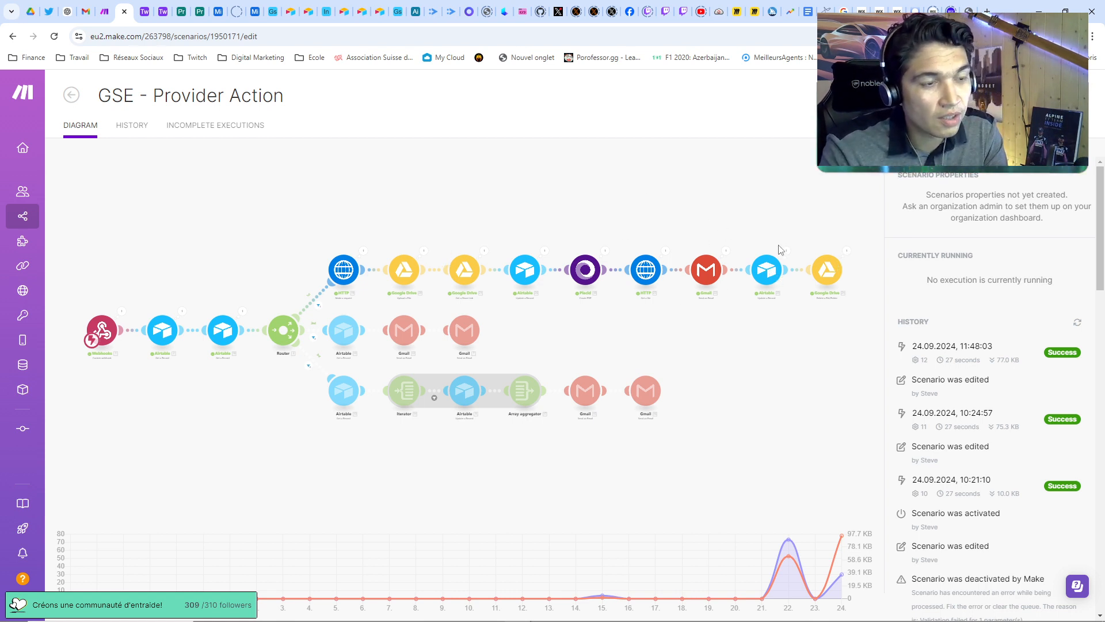
Switch to the GSE Mini-Pilot Airtable base, open the Panier Surprise record in Provider Offer, and review its fields down to the QR-Code attachments.
{"action": "left_click", "coordinate": [273, 11]}
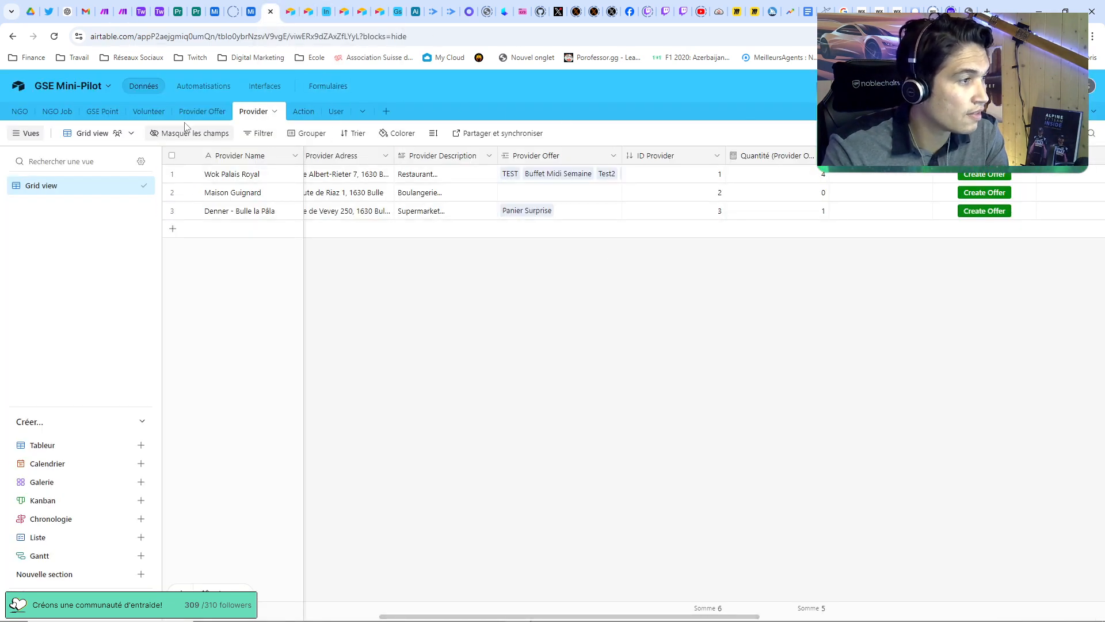
{"action": "left_click", "coordinate": [199, 111]}
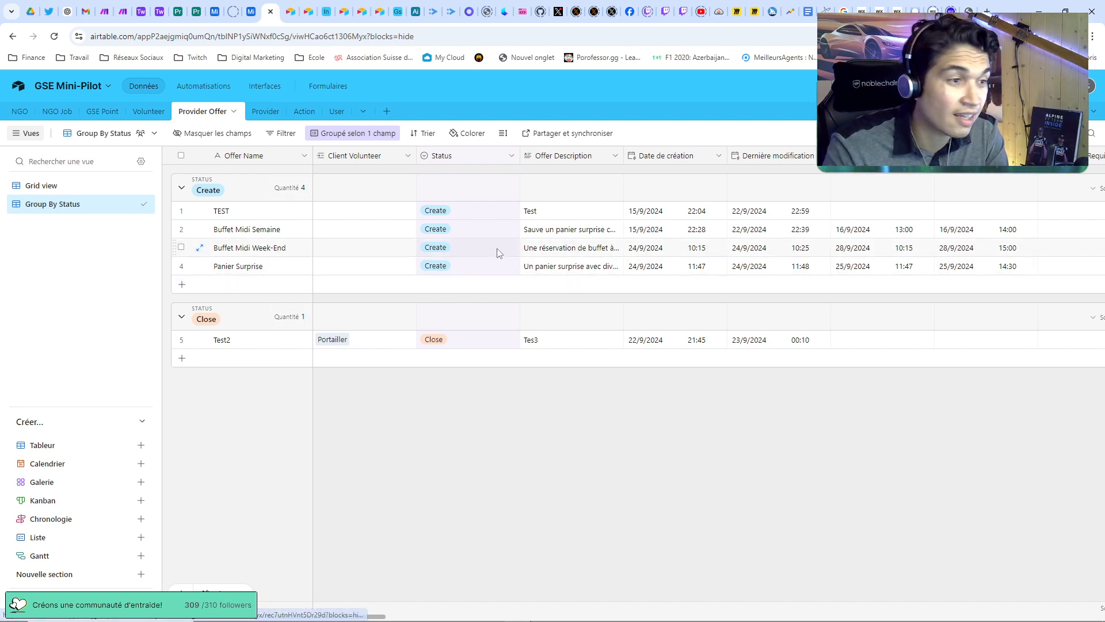
{"action": "left_click", "coordinate": [200, 266]}
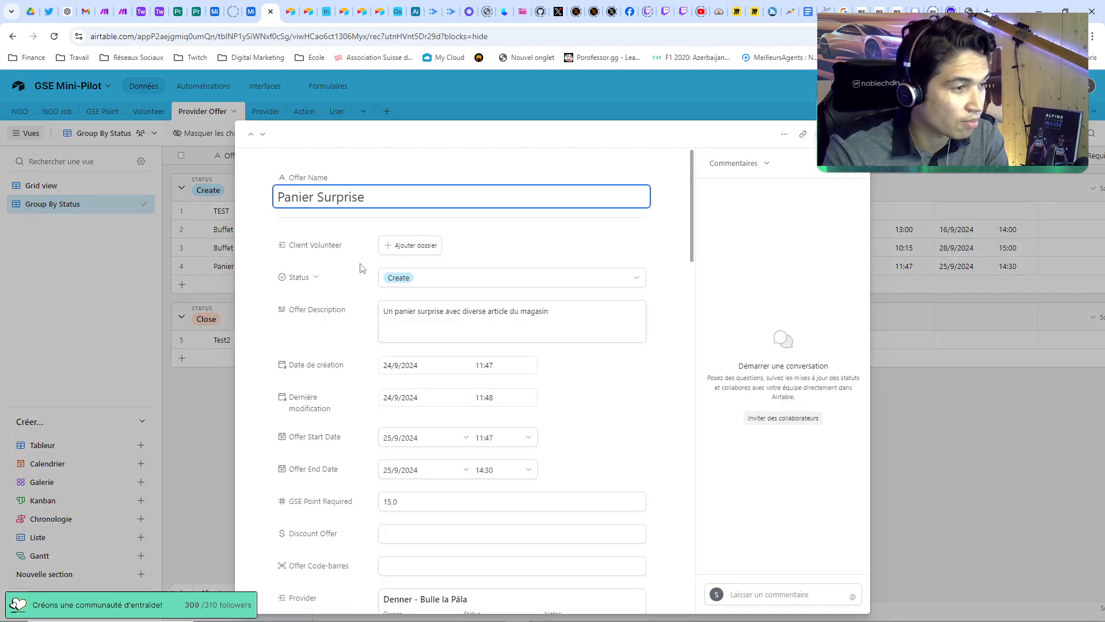
{"action": "scroll", "coordinate": [441, 233], "scroll_direction": "down", "scroll_amount": 1}
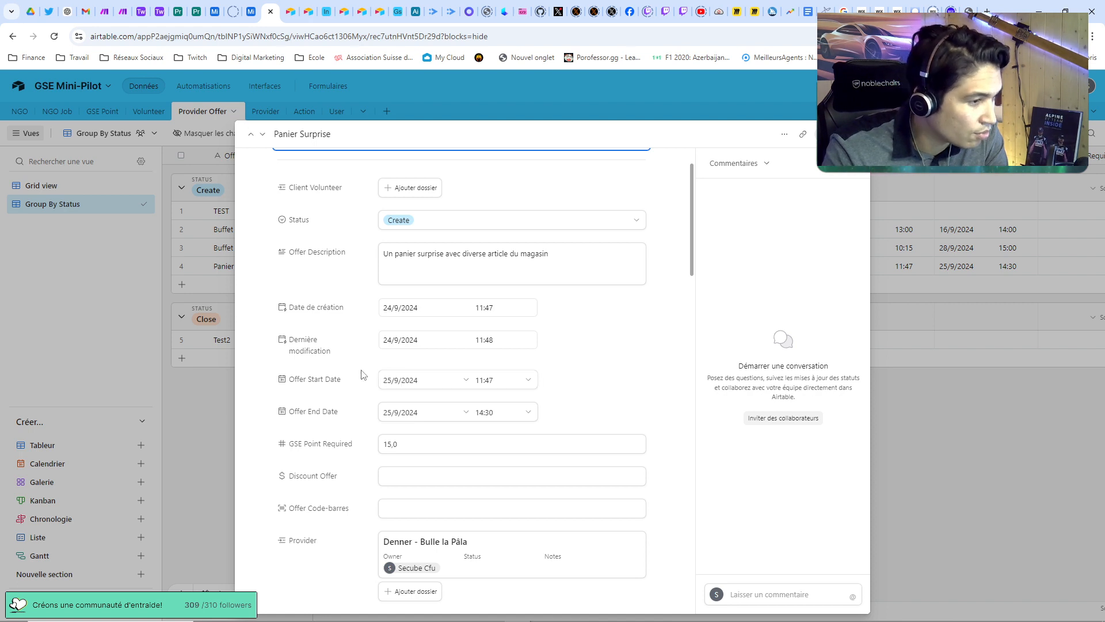
{"action": "scroll", "coordinate": [403, 437], "scroll_direction": "down", "scroll_amount": 1}
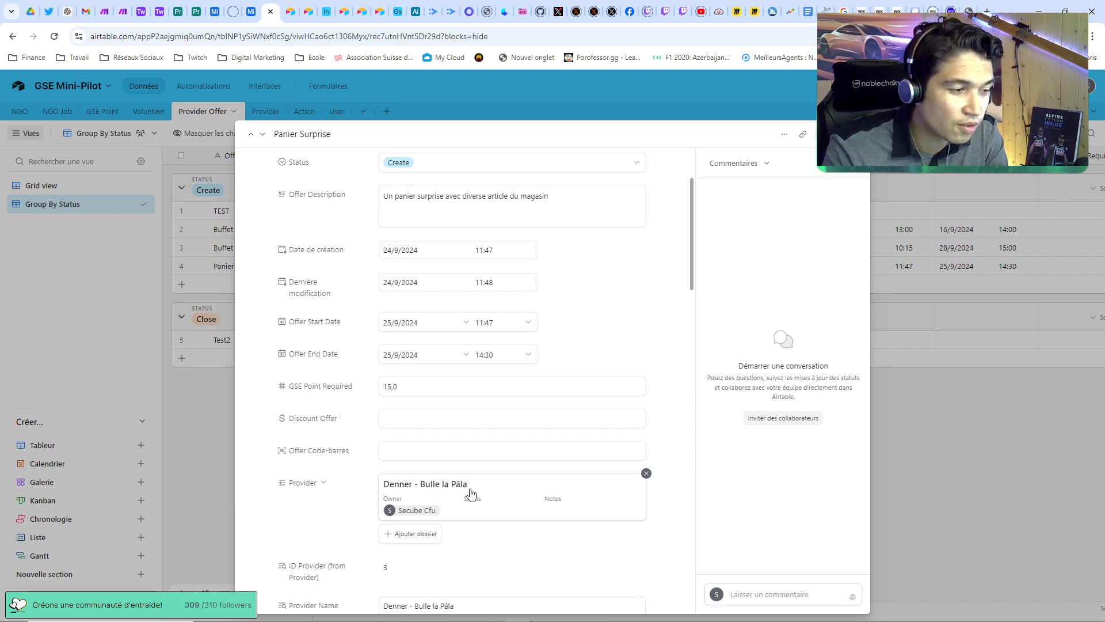
{"action": "scroll", "coordinate": [472, 488], "scroll_direction": "down", "scroll_amount": 5}
{"action": "scroll", "coordinate": [474, 482], "scroll_direction": "down", "scroll_amount": 15}
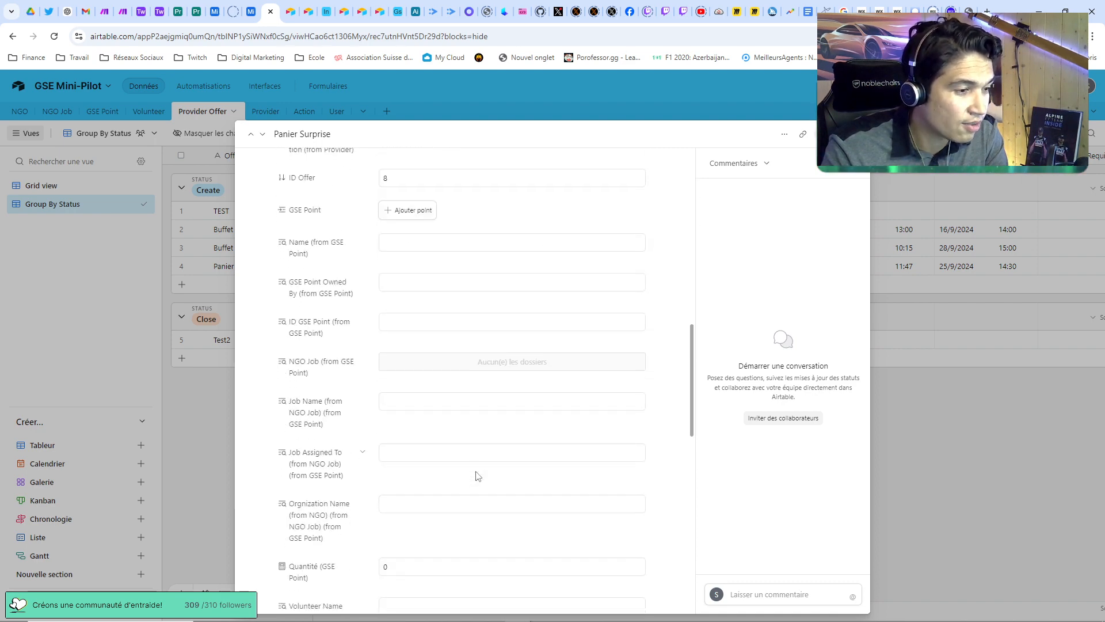
{"action": "scroll", "coordinate": [477, 476], "scroll_direction": "down", "scroll_amount": 3}
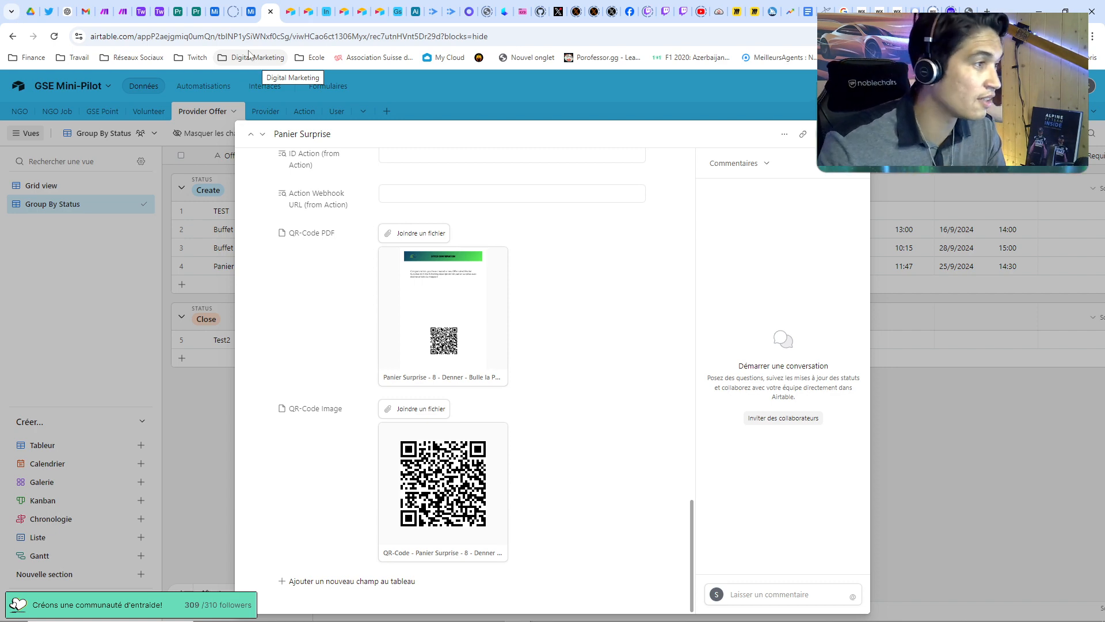
Return to the Make scenario and inspect the settings of the first route's HTTP request and Google Drive upload modules.
{"action": "left_click", "coordinate": [122, 12]}
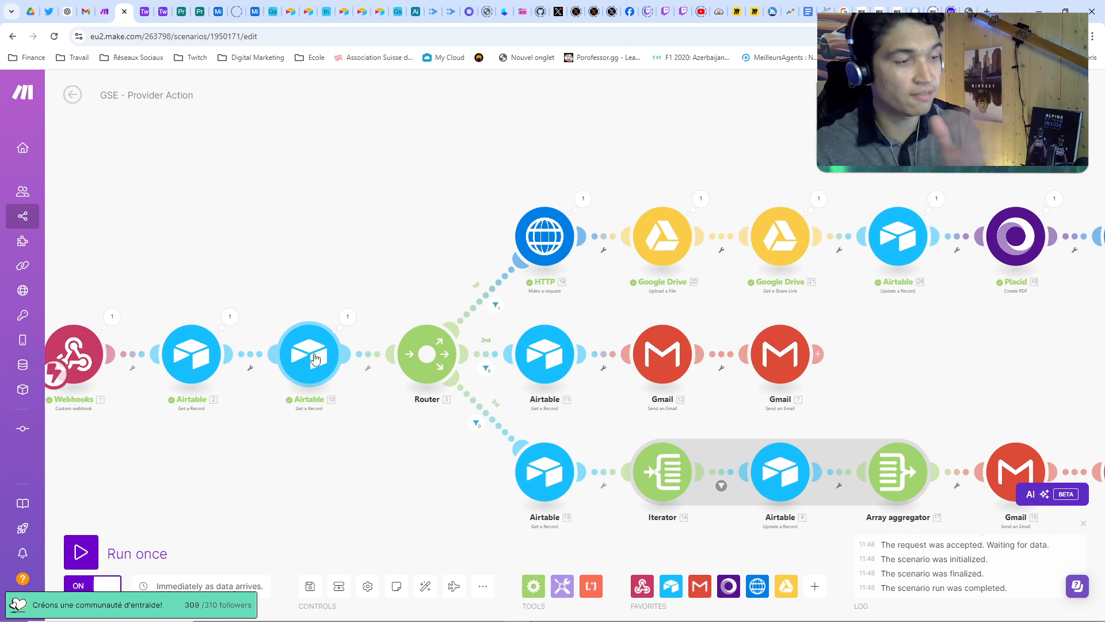
{"action": "scroll", "coordinate": [389, 244], "scroll_direction": "up", "scroll_amount": 4}
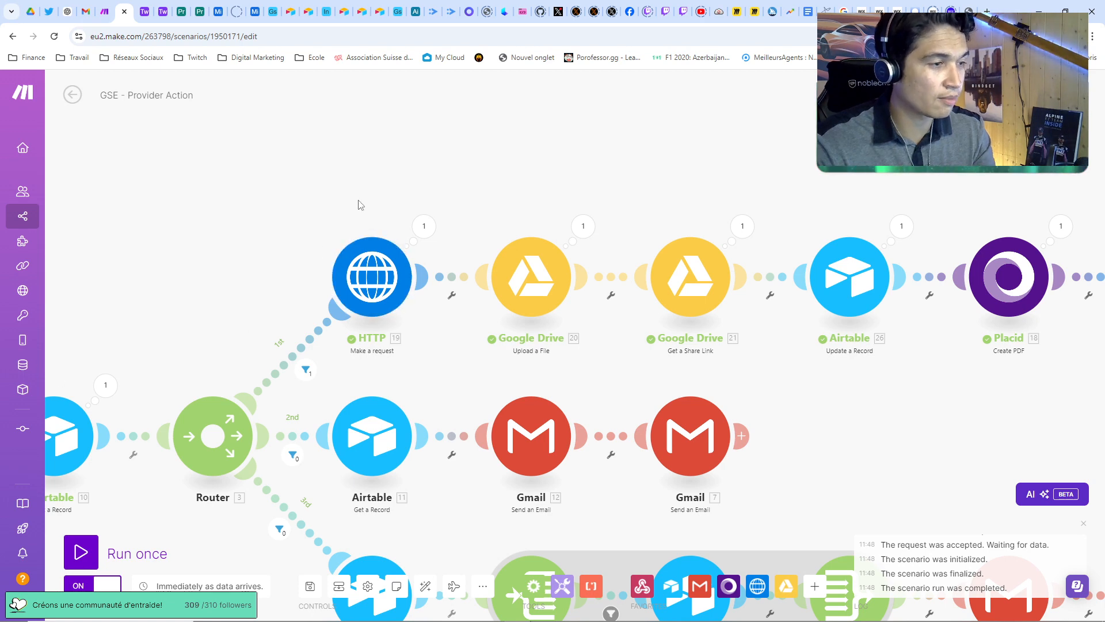
{"action": "left_click_drag", "start_coordinate": [359, 201], "coordinate": [298, 188]}
{"action": "left_click", "coordinate": [335, 265]}
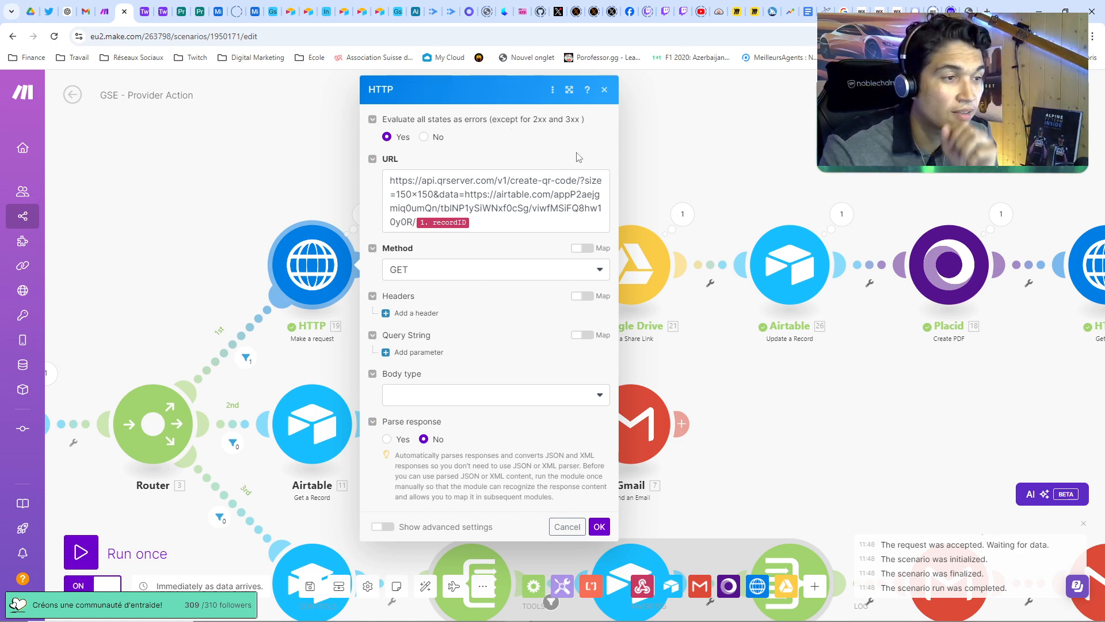
{"action": "left_click", "coordinate": [605, 90]}
{"action": "left_click", "coordinate": [451, 263]}
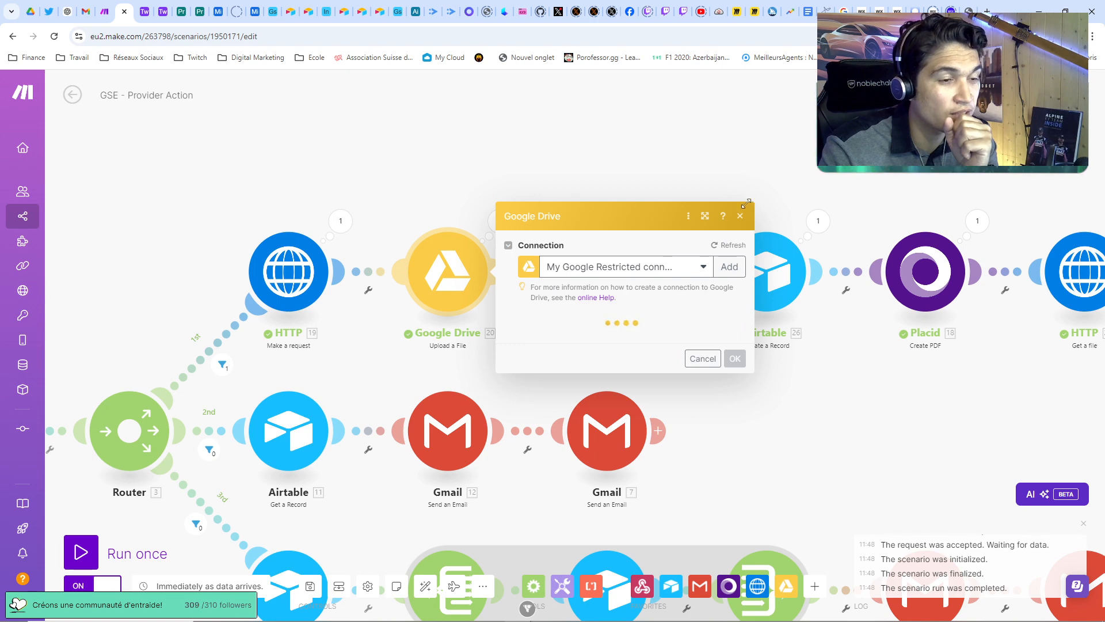
{"action": "left_click", "coordinate": [740, 90]}
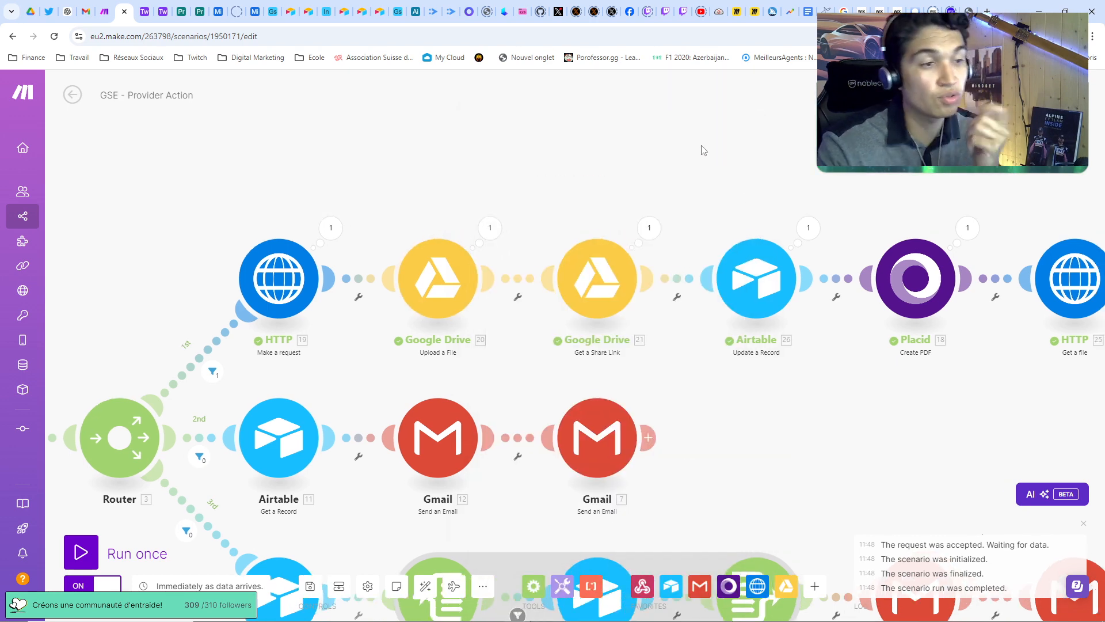
Review the Placid Create PDF module's template, QR-Code image and content text mappings on the first route.
{"action": "scroll", "coordinate": [679, 248], "scroll_direction": "down", "scroll_amount": 2}
{"action": "left_click_drag", "start_coordinate": [578, 353], "coordinate": [506, 353]}
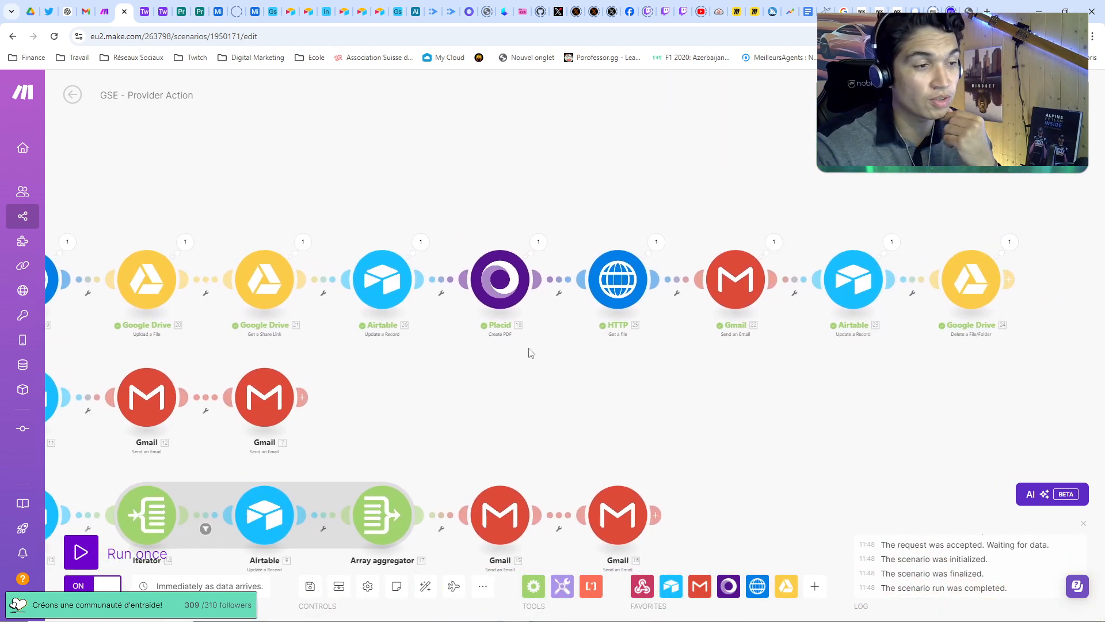
{"action": "left_click", "coordinate": [499, 281]}
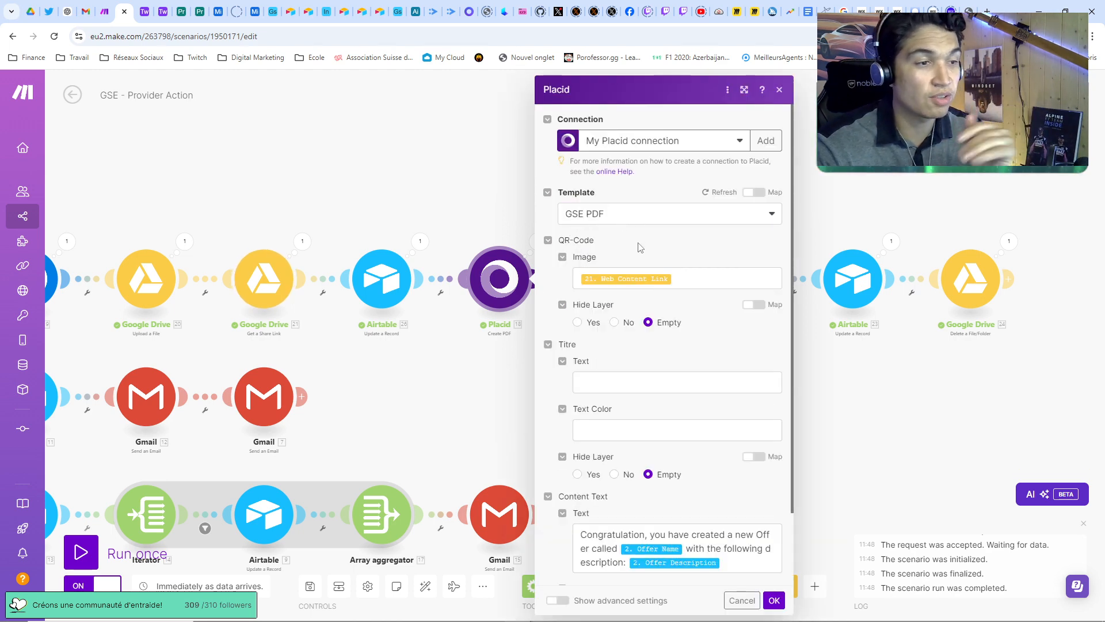
{"action": "scroll", "coordinate": [637, 239], "scroll_direction": "down", "scroll_amount": 2}
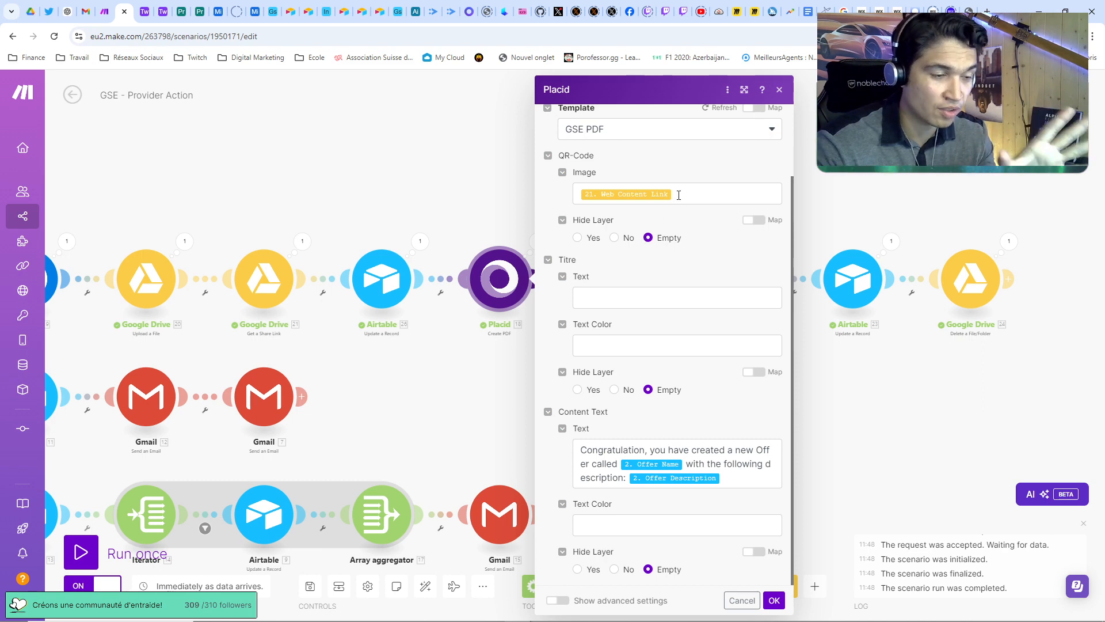
{"action": "left_click", "coordinate": [779, 90]}
Inspect the first route's Gmail module, covering its recipient, message content and PDF attachment mapping.
{"action": "left_click_drag", "start_coordinate": [728, 155], "coordinate": [593, 165]}
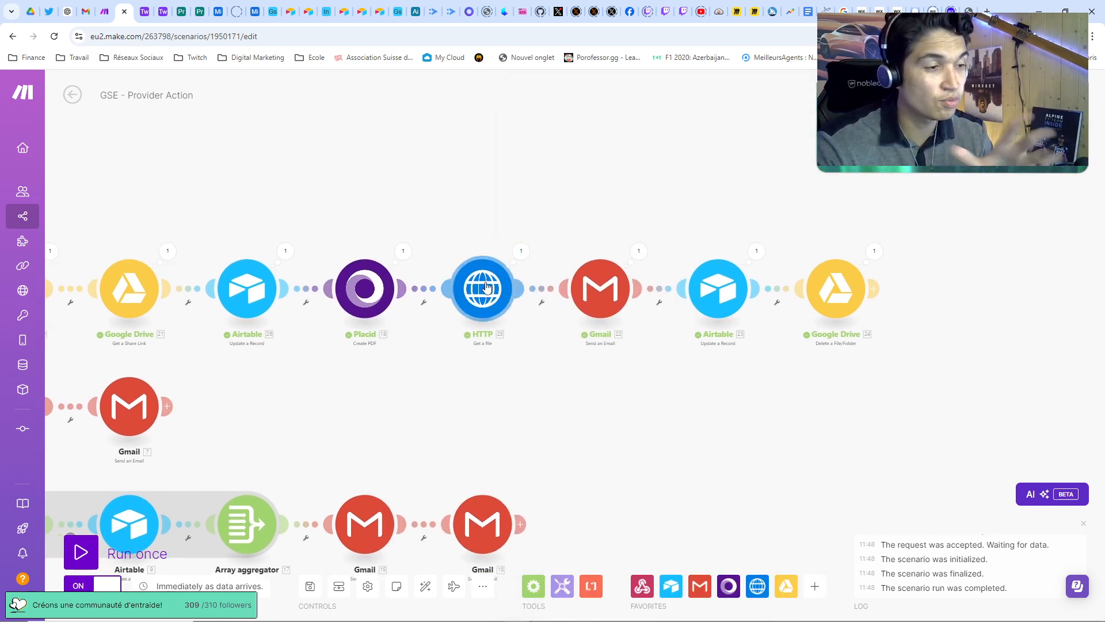
{"action": "left_click", "coordinate": [601, 288]}
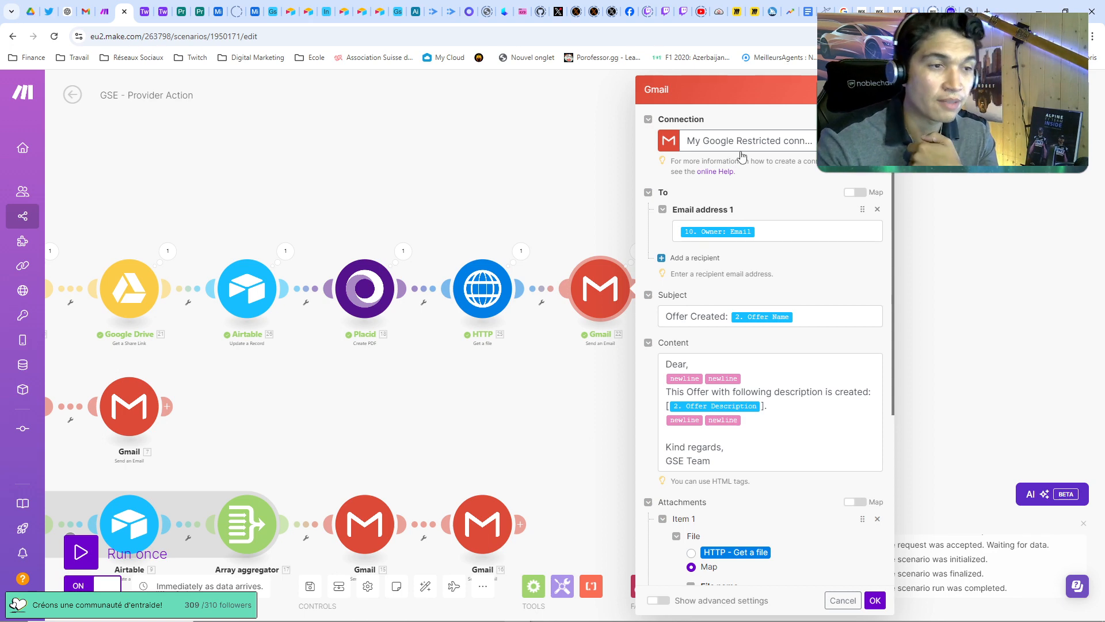
{"action": "left_click", "coordinate": [781, 229]}
{"action": "left_click", "coordinate": [784, 405]}
{"action": "scroll", "coordinate": [782, 437], "scroll_direction": "down", "scroll_amount": 3}
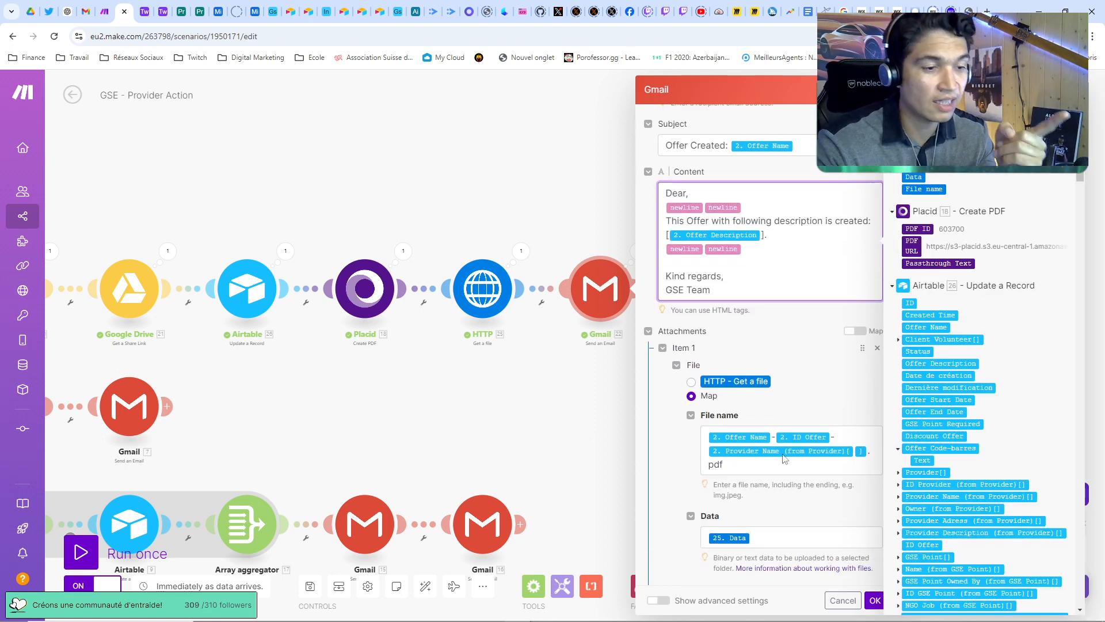
{"action": "left_click", "coordinate": [871, 90]}
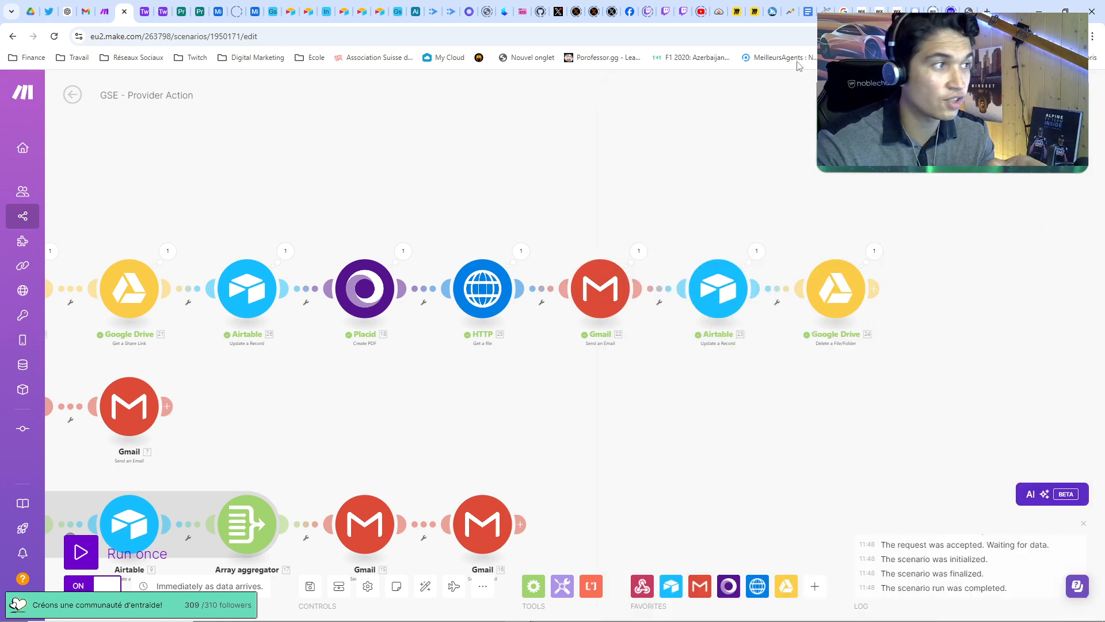
Switch to Gmail, expand the latest "Offer Created: Buffet Midi Week-End" message, and view its attached PDF down to the QR code.
{"action": "left_click", "coordinate": [85, 12]}
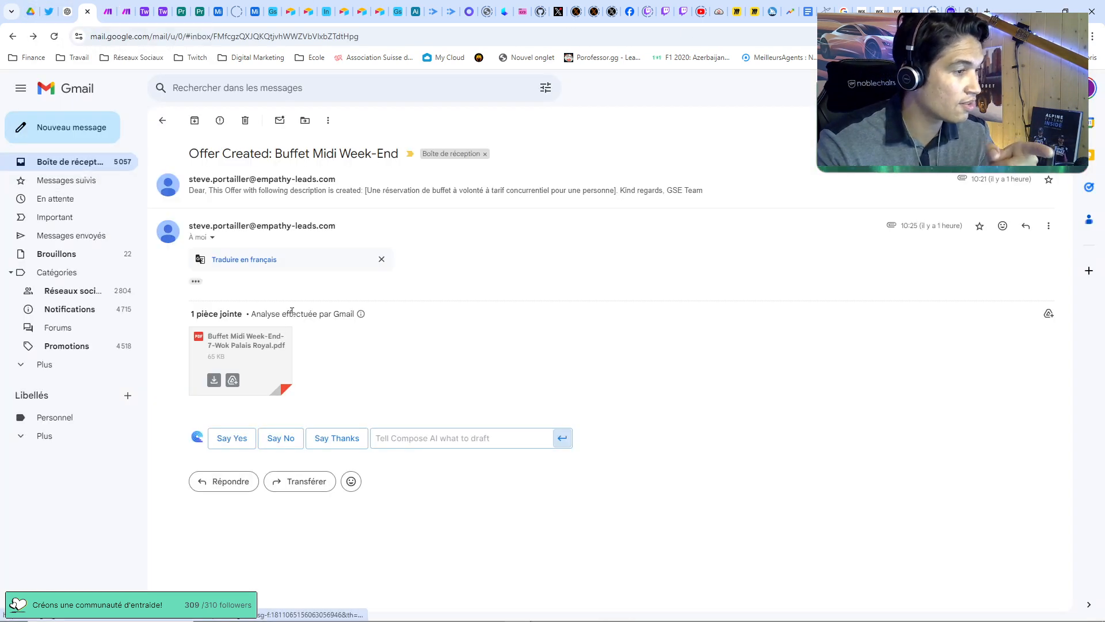
{"action": "left_click", "coordinate": [195, 283]}
{"action": "left_click_drag", "start_coordinate": [228, 302], "coordinate": [727, 299]}
{"action": "left_click", "coordinate": [241, 371]}
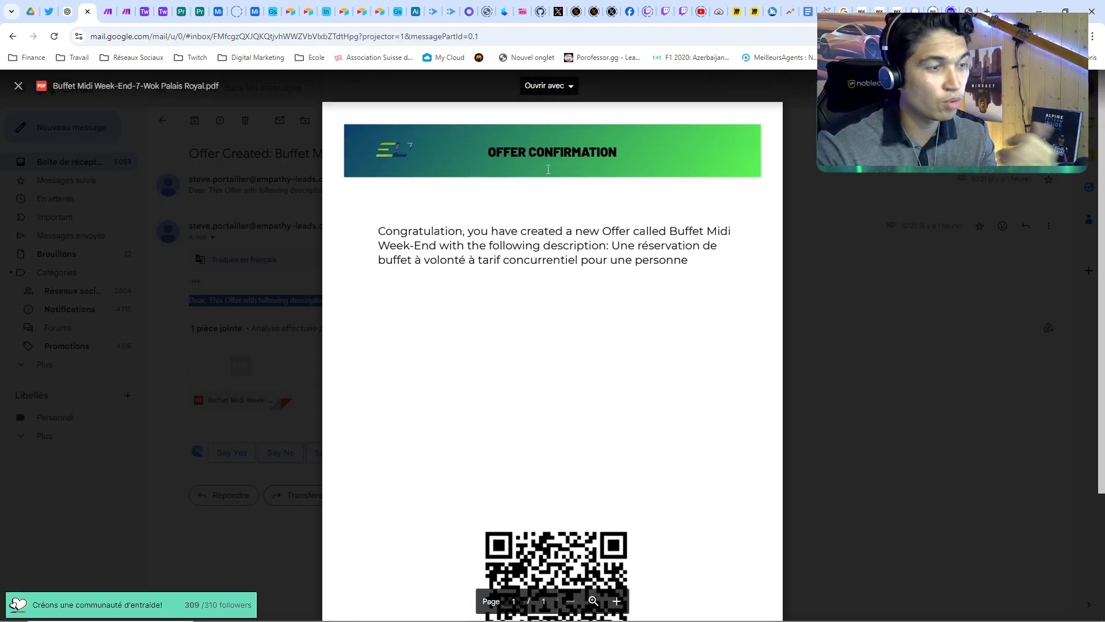
{"action": "scroll", "coordinate": [574, 288], "scroll_direction": "down", "scroll_amount": 3}
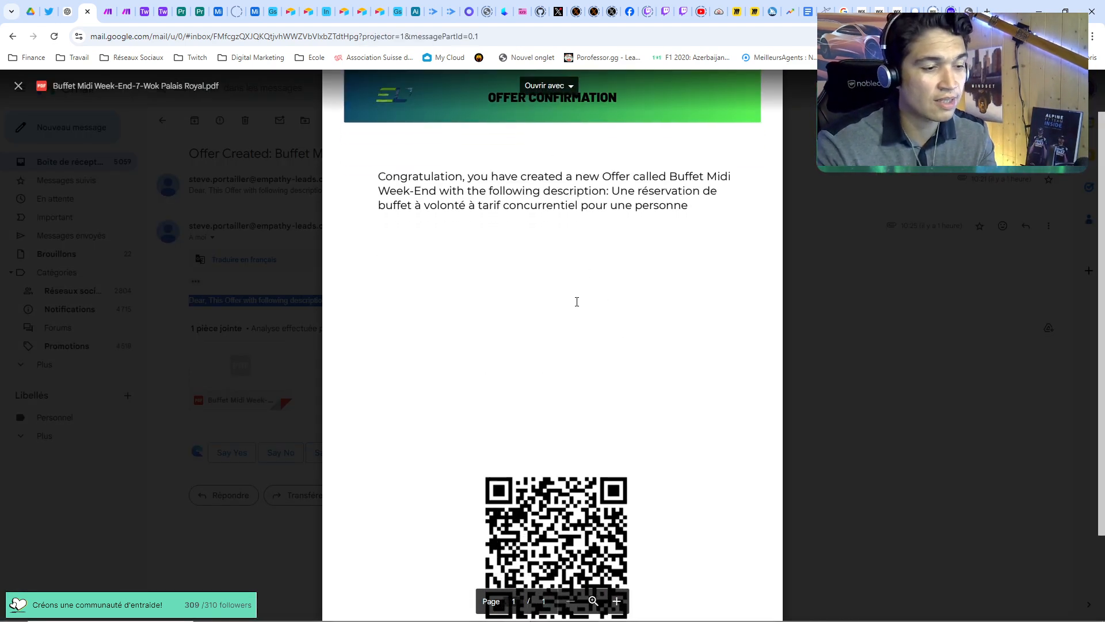